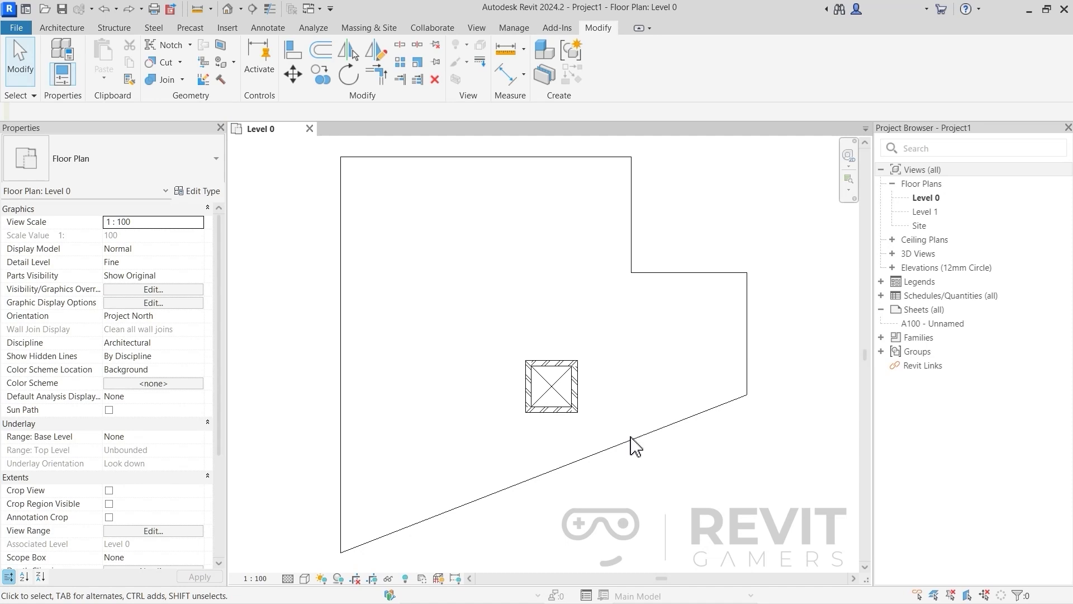
Step: Rotate the square of walls and its crossed lines 45 degrees clockwise about its centre, starting from a vertical ray
{"action": "left_click_drag", "start_coordinate": [483, 336], "coordinate": [617, 430]}
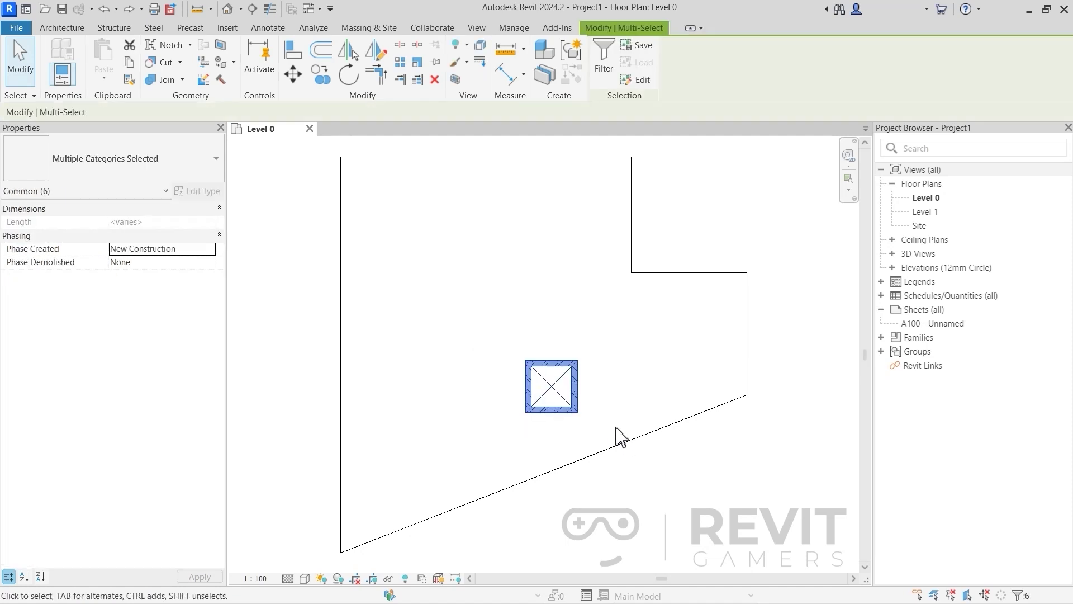
{"action": "left_click", "coordinate": [348, 78]}
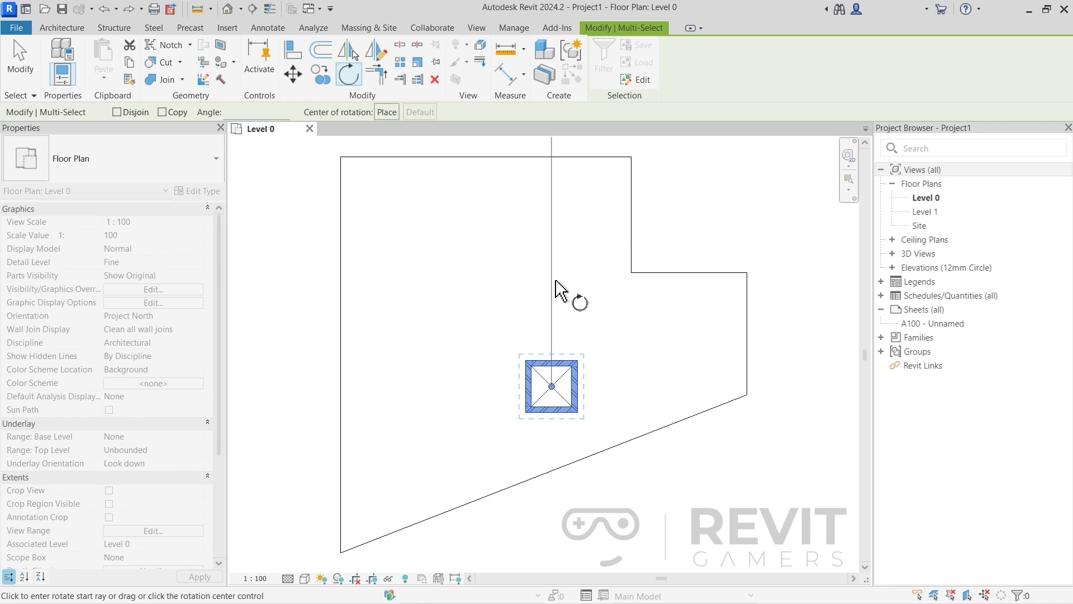
{"action": "left_click", "coordinate": [555, 268]}
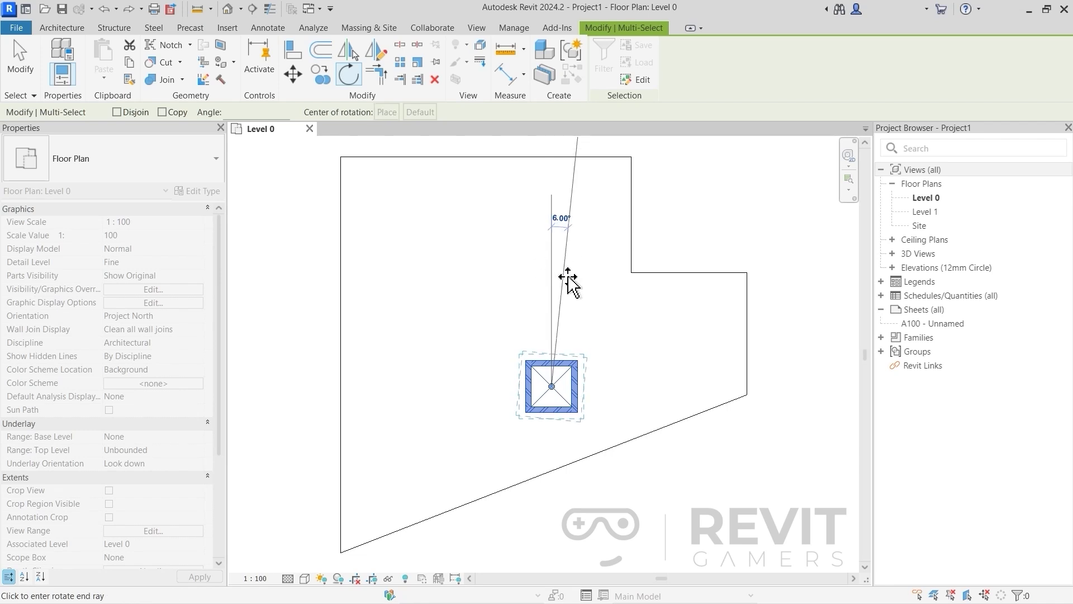
{"action": "left_click", "coordinate": [620, 316]}
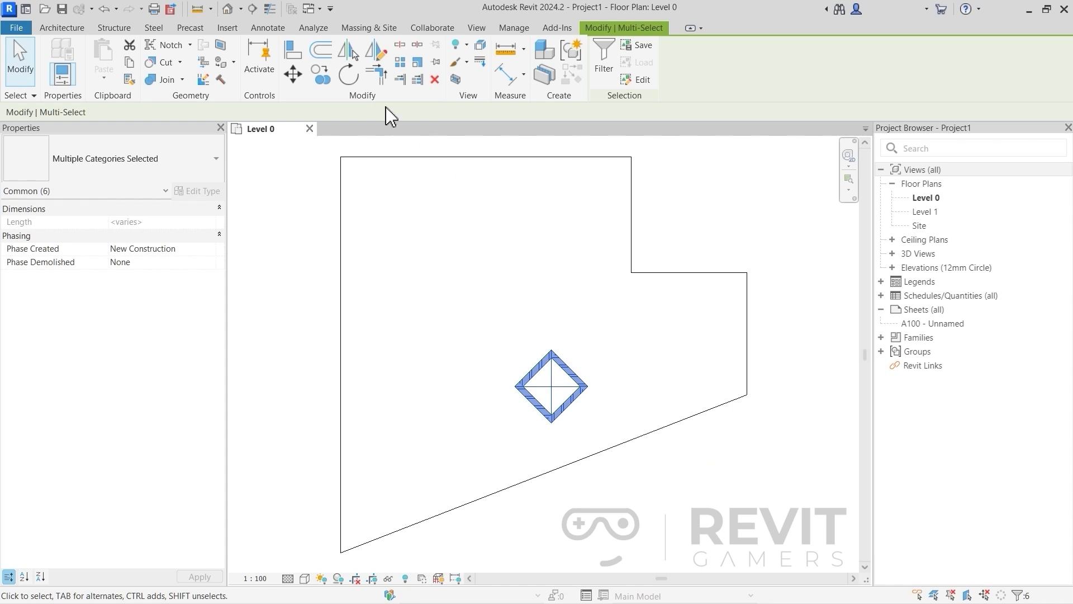
Step: Rotate the diamond-shaped walls and crossed lines by an exact 45 degrees from a vertical start ray and clear the selection
{"action": "left_click", "coordinate": [348, 73]}
{"action": "left_click", "coordinate": [551, 247]}
{"action": "type", "text": "45"}
{"action": "key", "text": "Return"}
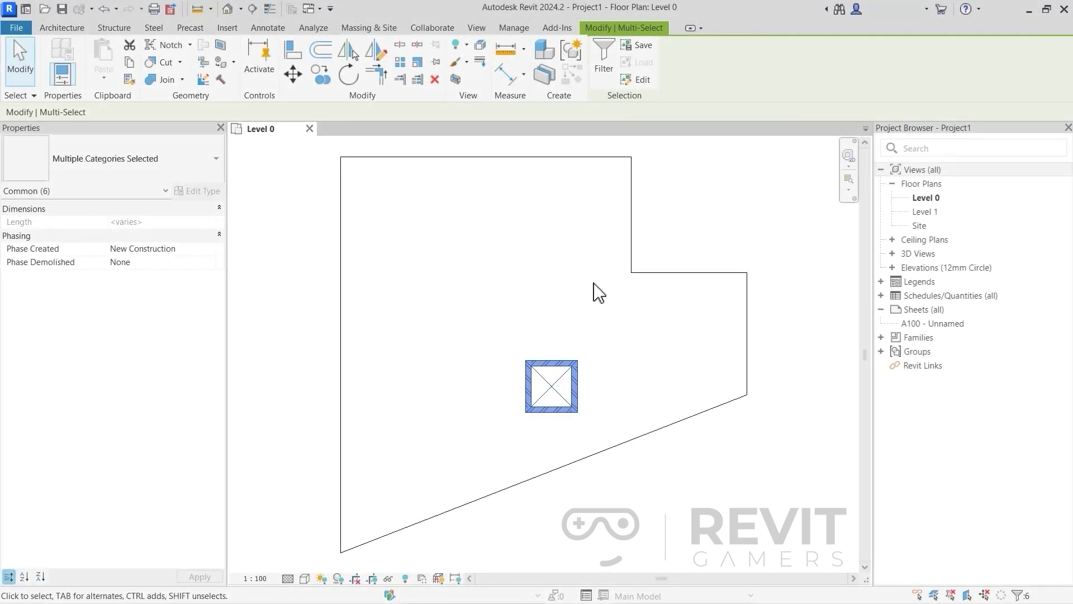
{"action": "left_click", "coordinate": [594, 286]}
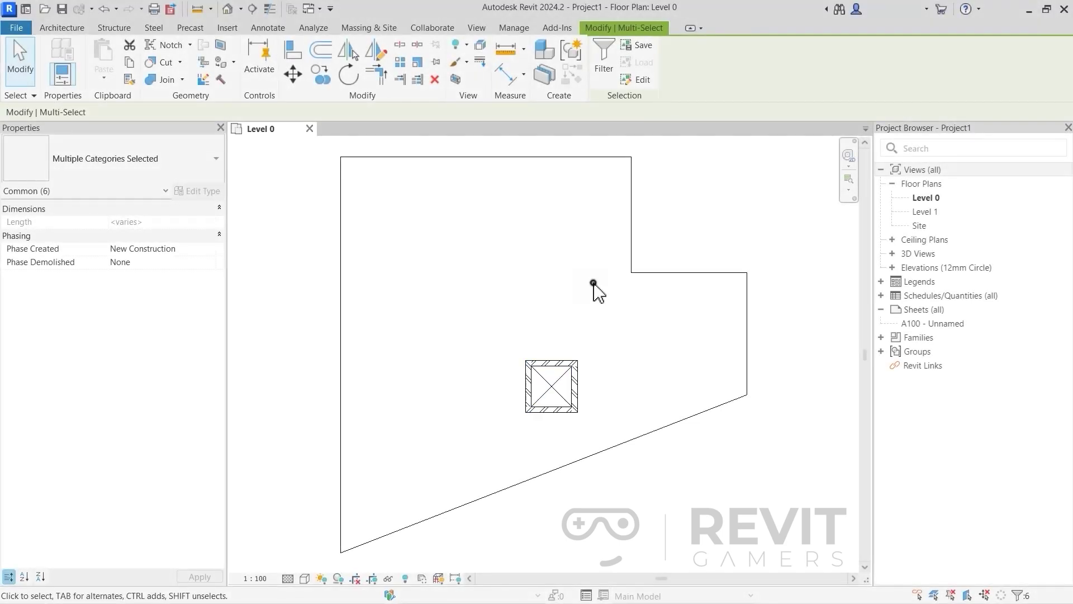
{"action": "left_click_drag", "start_coordinate": [480, 323], "coordinate": [587, 427]}
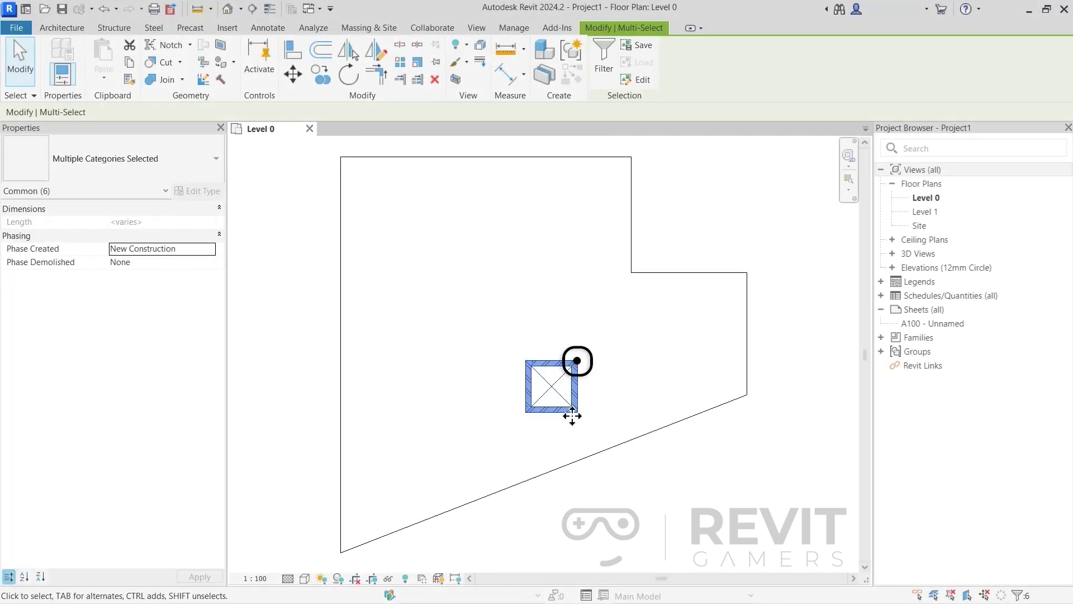
{"action": "left_click", "coordinate": [348, 74]}
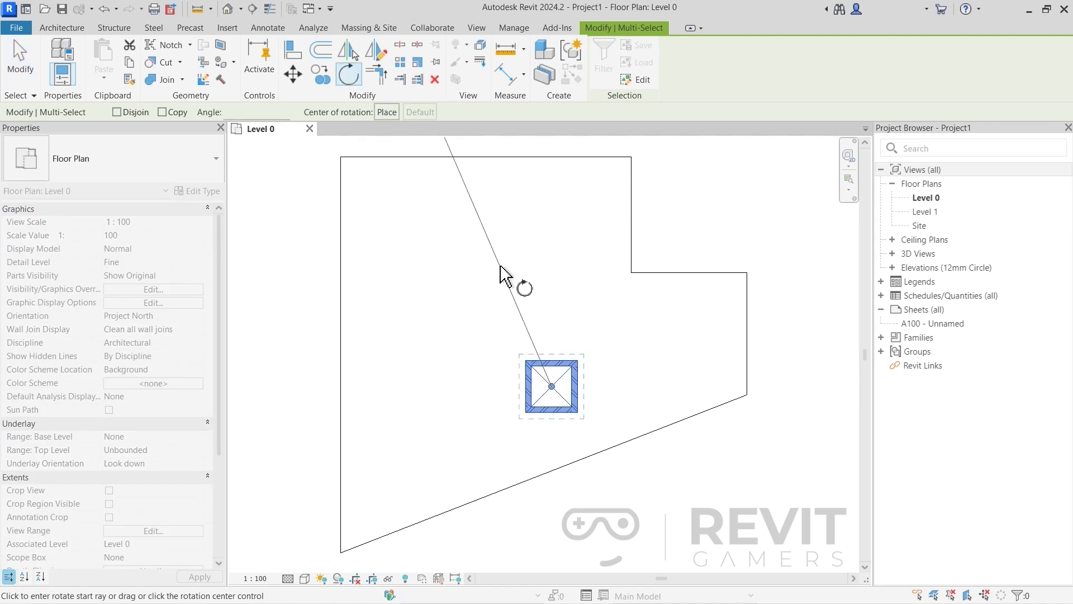
{"action": "left_click_drag", "start_coordinate": [553, 386], "coordinate": [577, 360]}
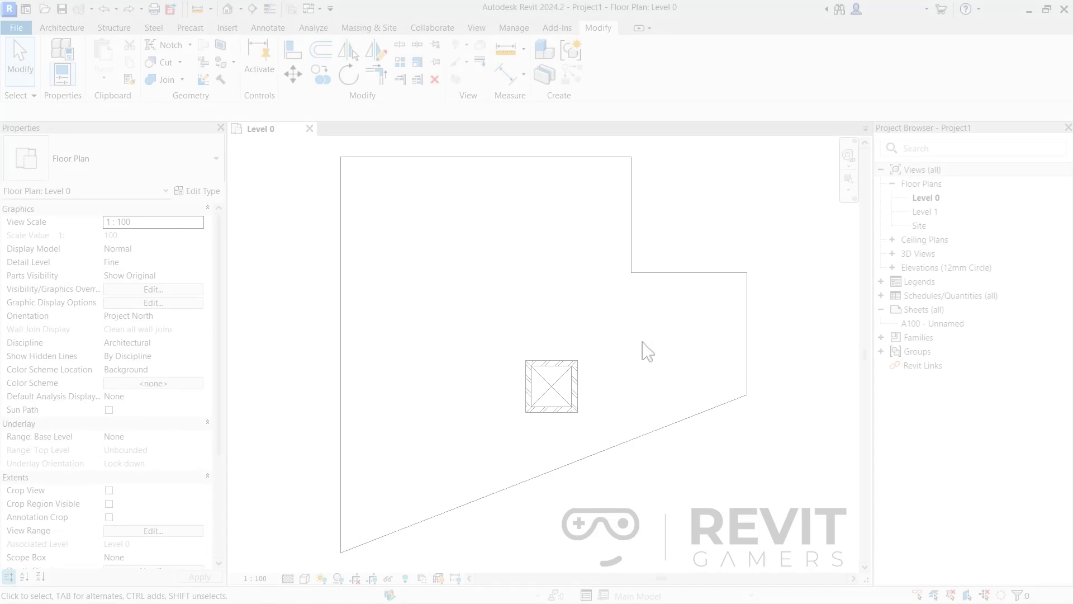
Step: Rotate the square clockwise about its upper-right corner from a horizontal ray so it stands as a diamond directly above that corner
{"action": "left_click_drag", "start_coordinate": [628, 338], "coordinate": [511, 420]}
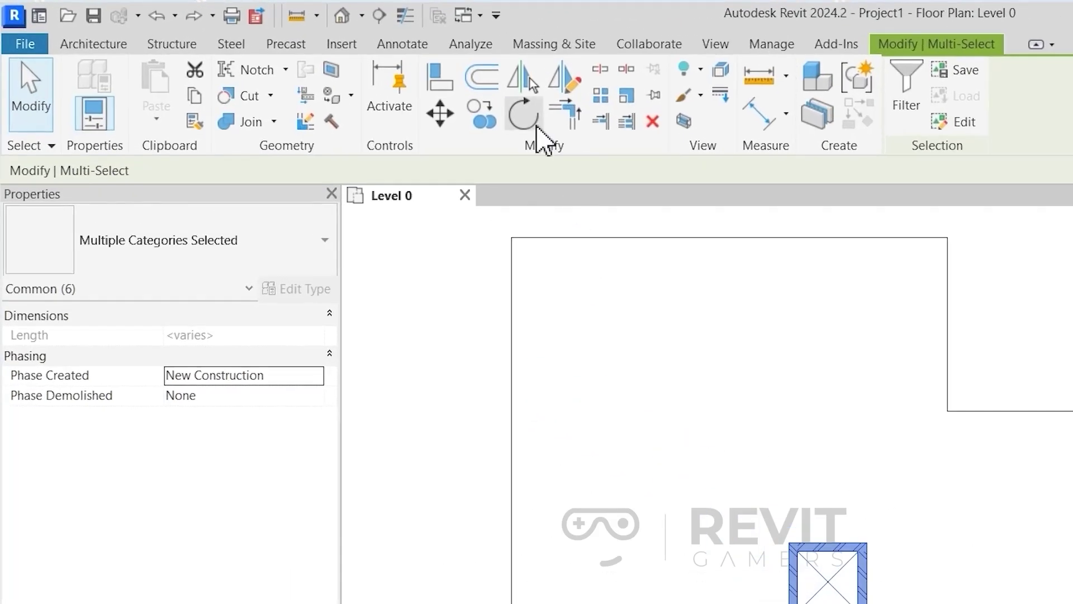
{"action": "left_click", "coordinate": [349, 73]}
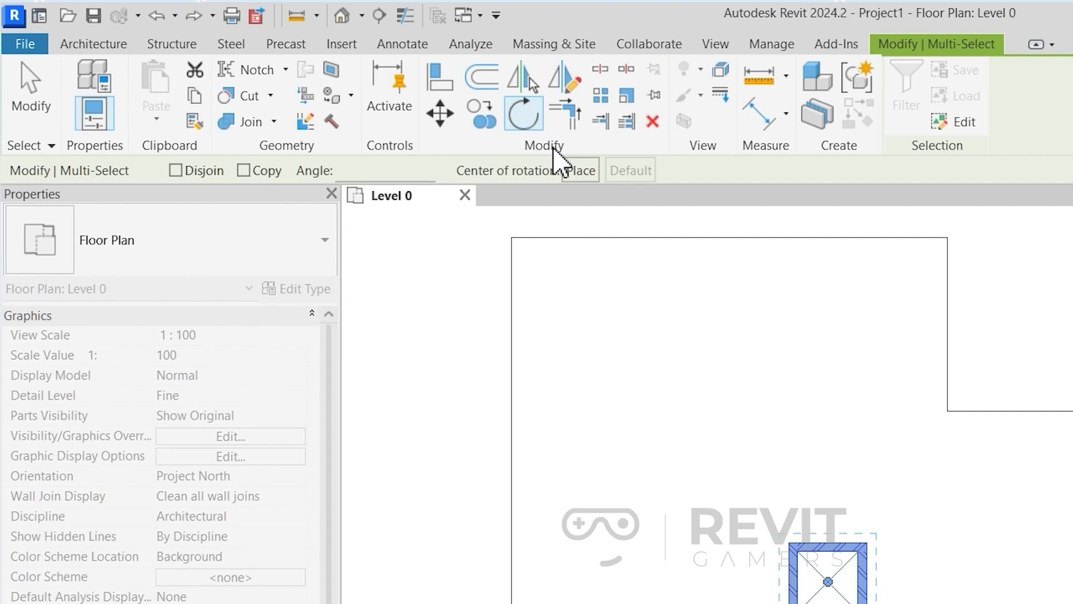
{"action": "left_click", "coordinate": [581, 172]}
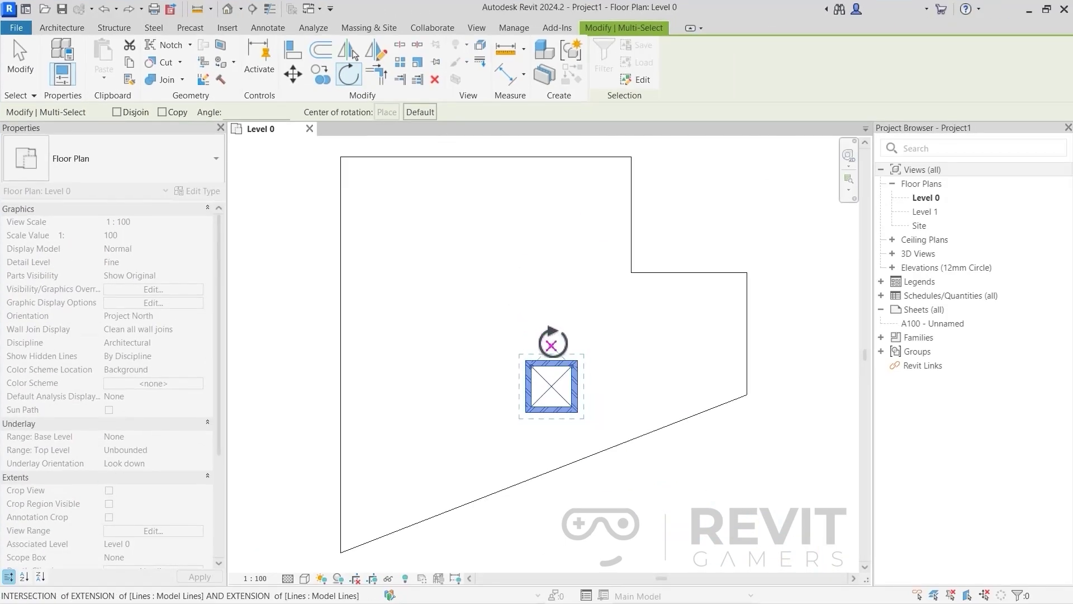
{"action": "left_click", "coordinate": [577, 361]}
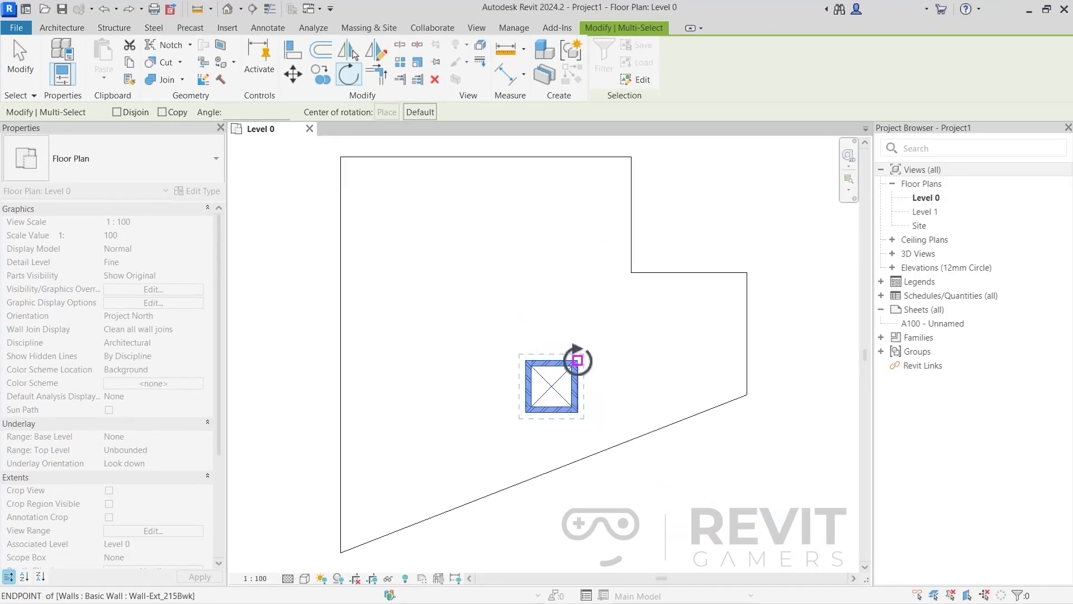
{"action": "left_click", "coordinate": [664, 365]}
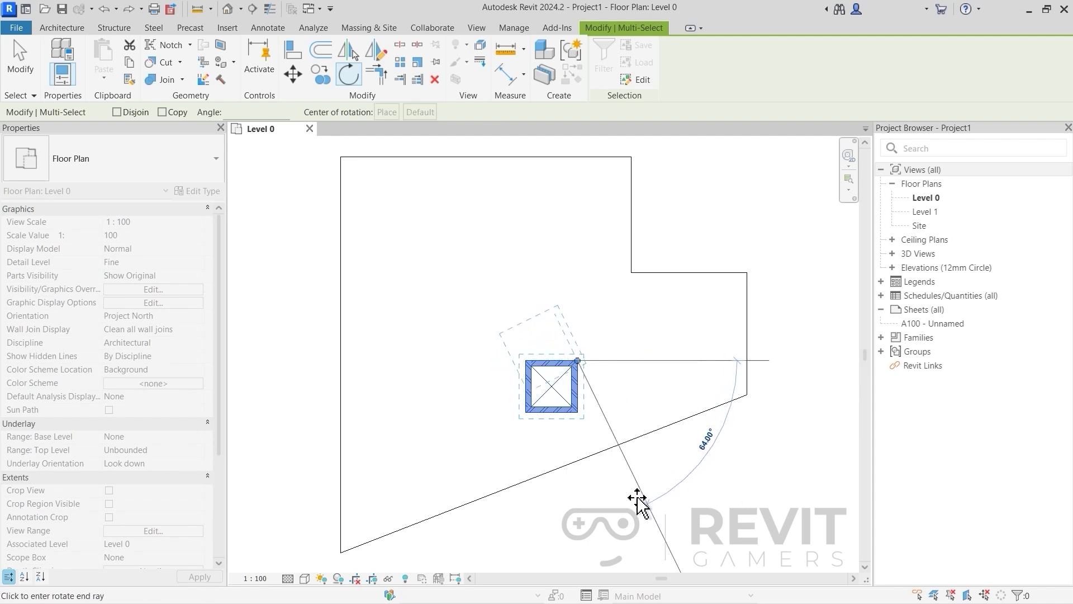
{"action": "left_click", "coordinate": [462, 469]}
{"action": "left_click", "coordinate": [462, 469]}
Step: Rotate the diamond and its crossed lines about their default centre by specifying a rotation angle of 45 degrees
{"action": "left_click_drag", "start_coordinate": [481, 419], "coordinate": [651, 263]}
{"action": "left_click", "coordinate": [348, 73]}
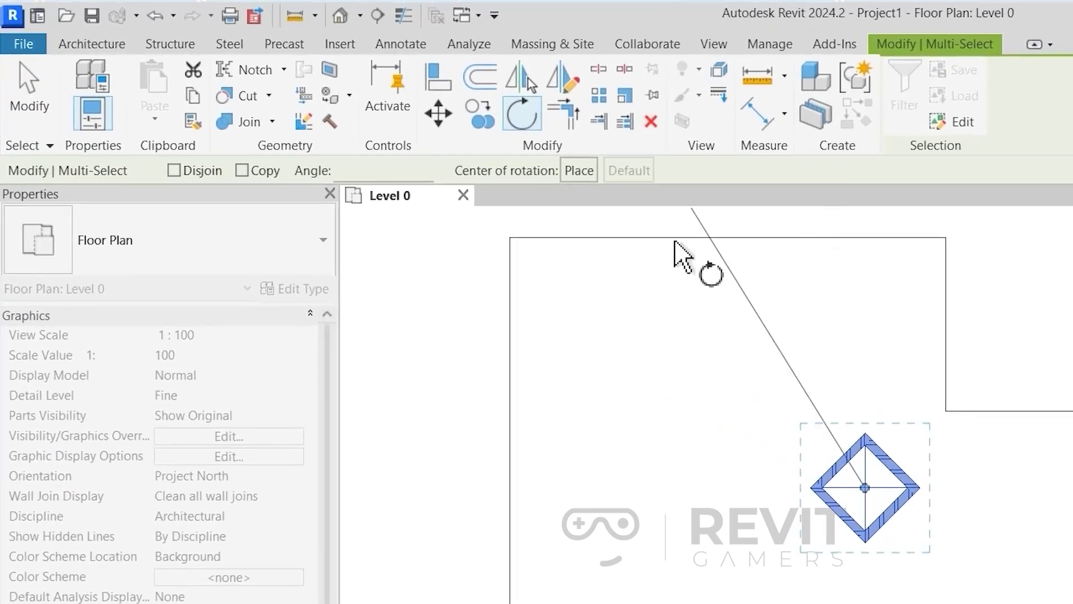
{"action": "left_click", "coordinate": [394, 167]}
{"action": "type", "text": "45"}
{"action": "key", "text": "Return"}
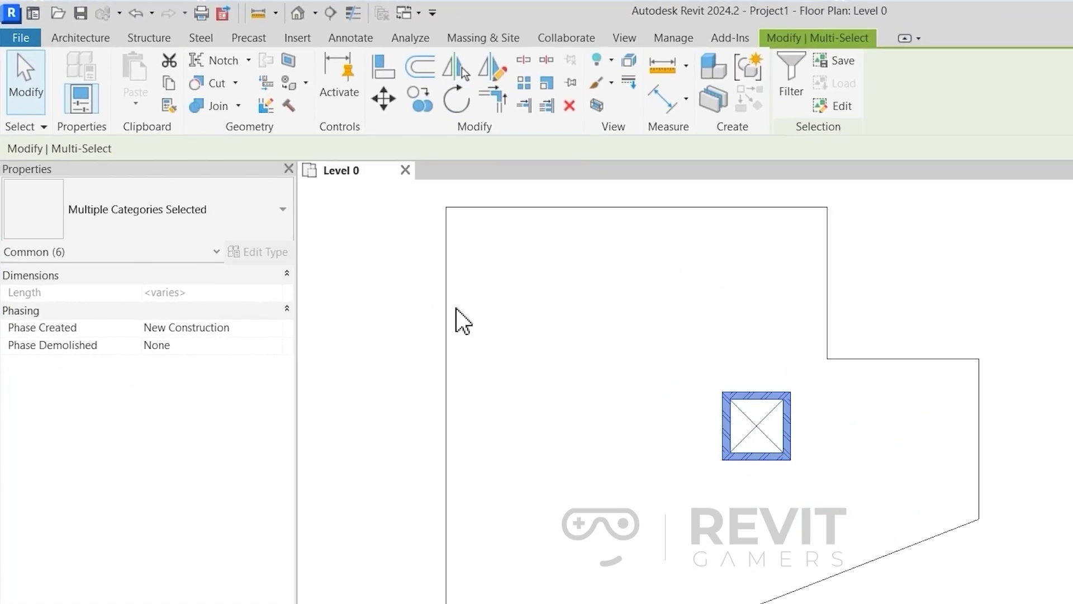
Step: Try to rotate a copy of the square, with the centre of rotation placed on the floor's upper-right outer corner
{"action": "left_click_drag", "start_coordinate": [515, 404], "coordinate": [637, 291]}
{"action": "left_click", "coordinate": [348, 74]}
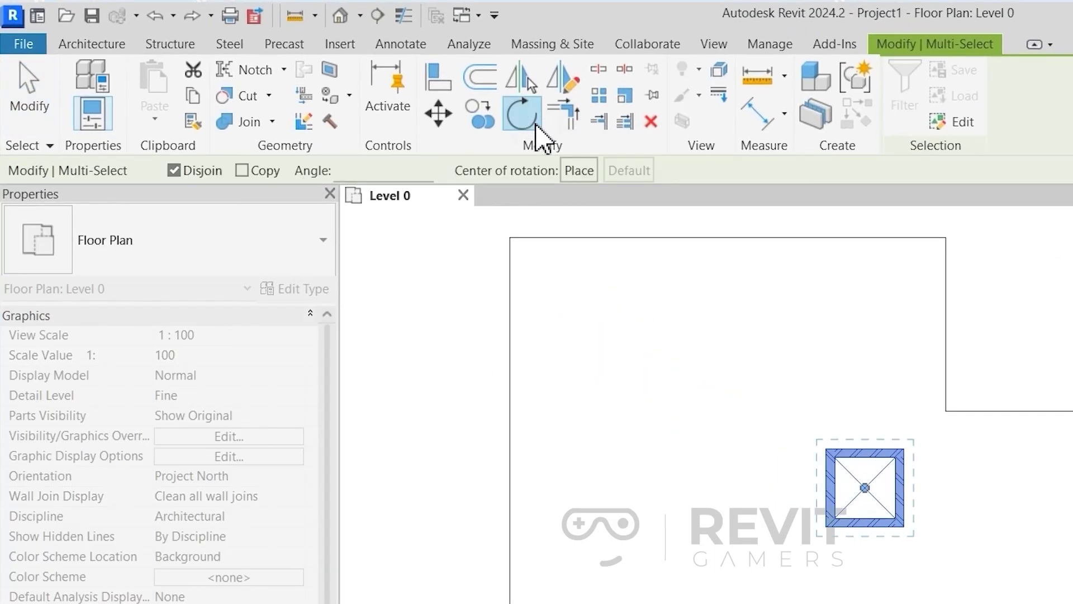
{"action": "left_click", "coordinate": [242, 171]}
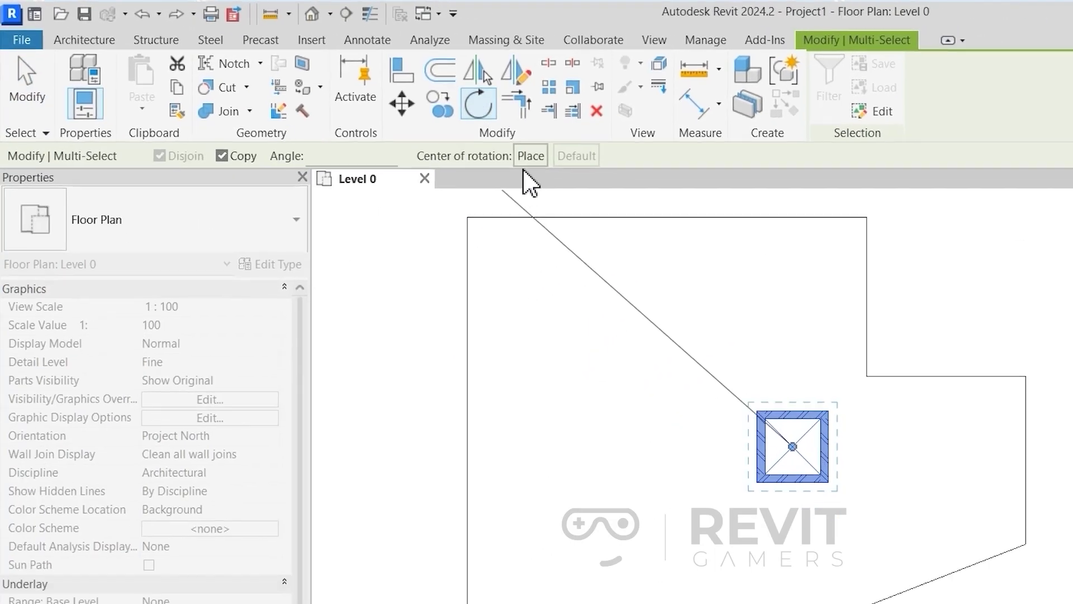
{"action": "left_click", "coordinate": [530, 158]}
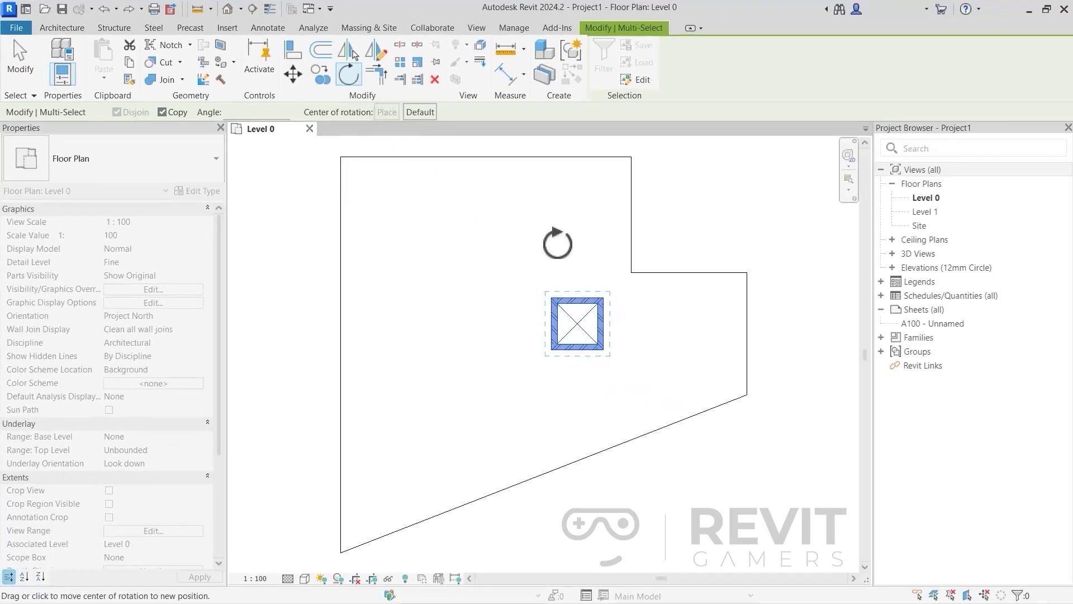
{"action": "left_click", "coordinate": [1026, 376]}
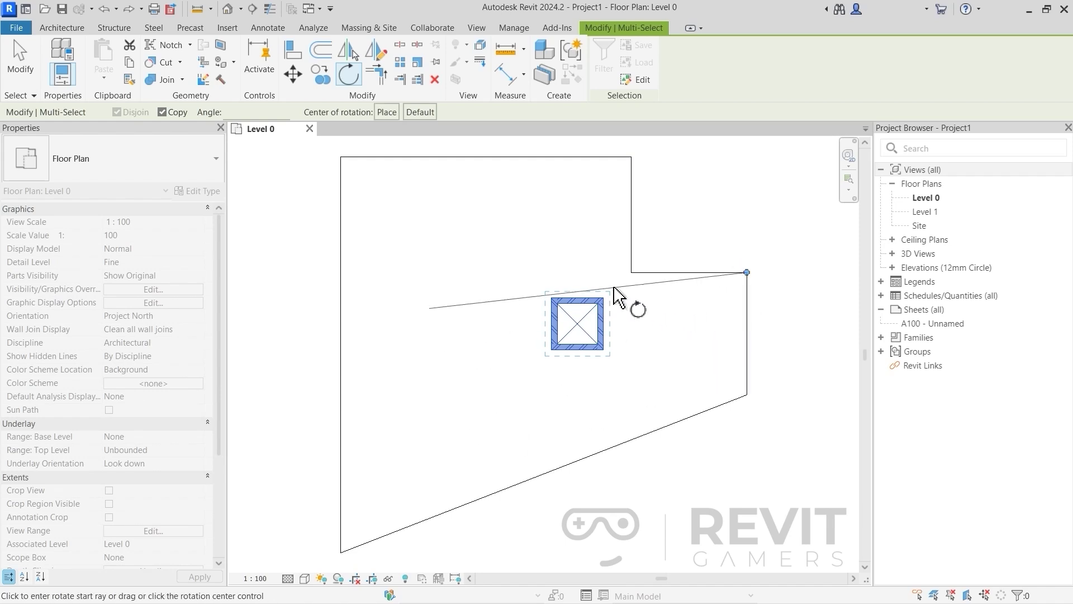
{"action": "left_click", "coordinate": [603, 298]}
{"action": "left_click", "coordinate": [655, 353]}
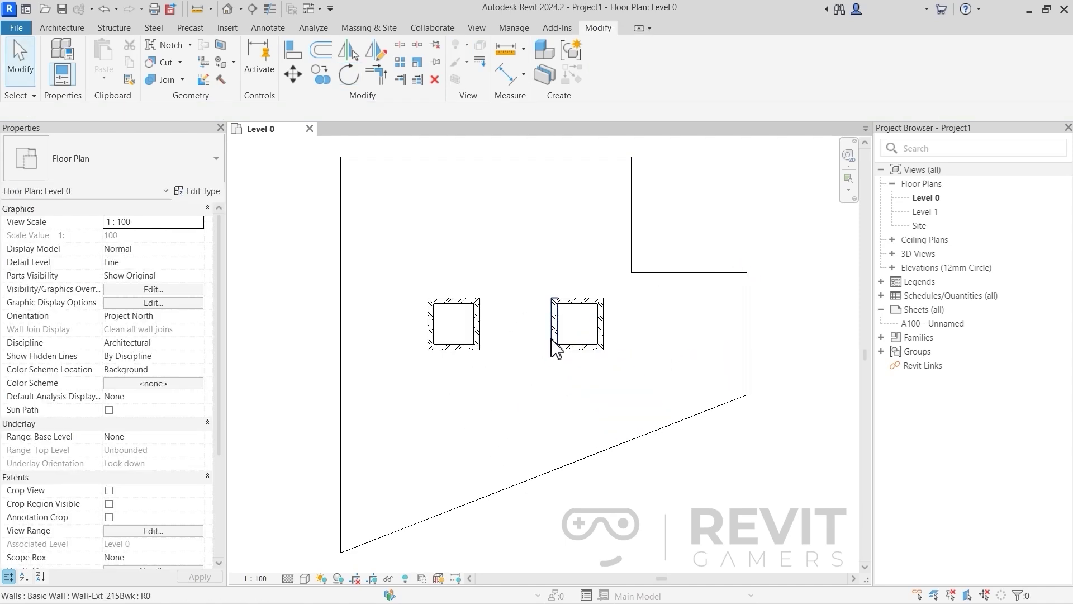
Step: Rotate the left wall of the right-hand square 45 degrees clockwise about its upper end, keeping it joined, and deselect it
{"action": "left_click", "coordinate": [554, 330]}
{"action": "left_click", "coordinate": [347, 74]}
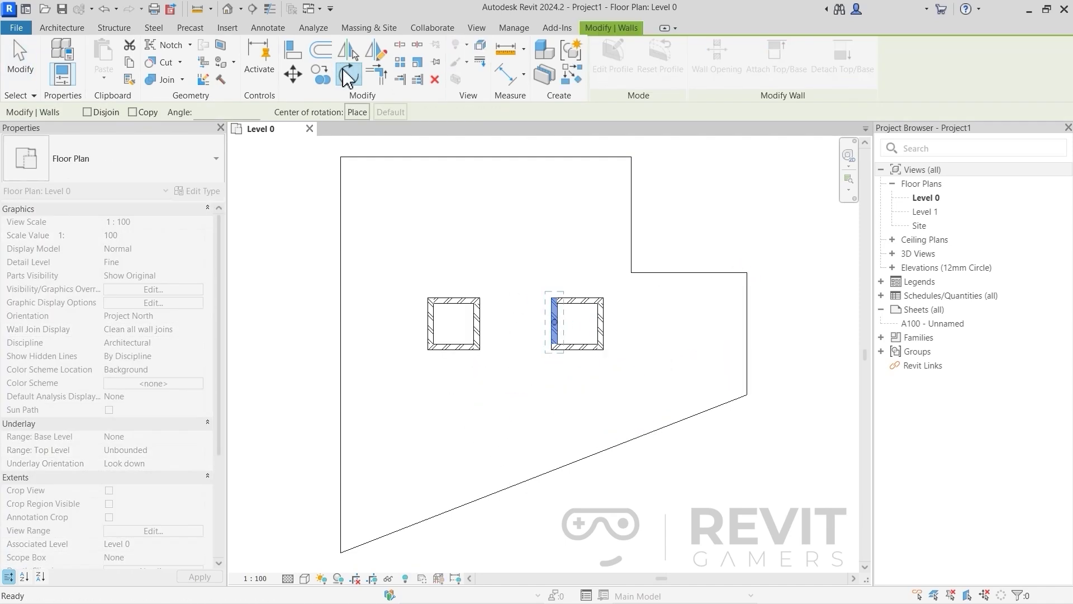
{"action": "left_click_drag", "start_coordinate": [555, 323], "coordinate": [552, 298]}
{"action": "left_click", "coordinate": [552, 408]}
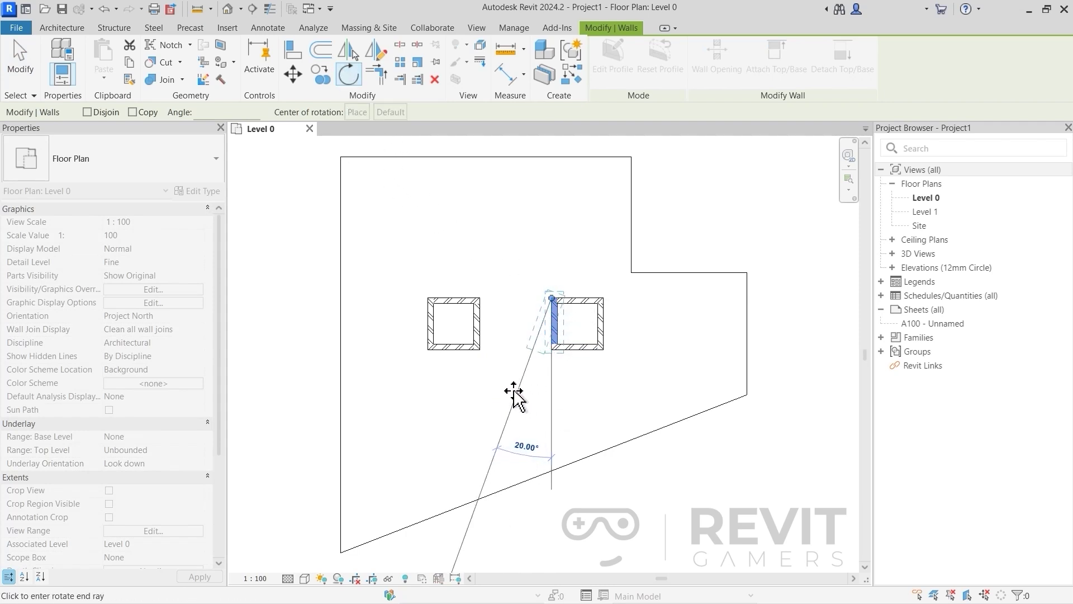
{"action": "left_click", "coordinate": [479, 371]}
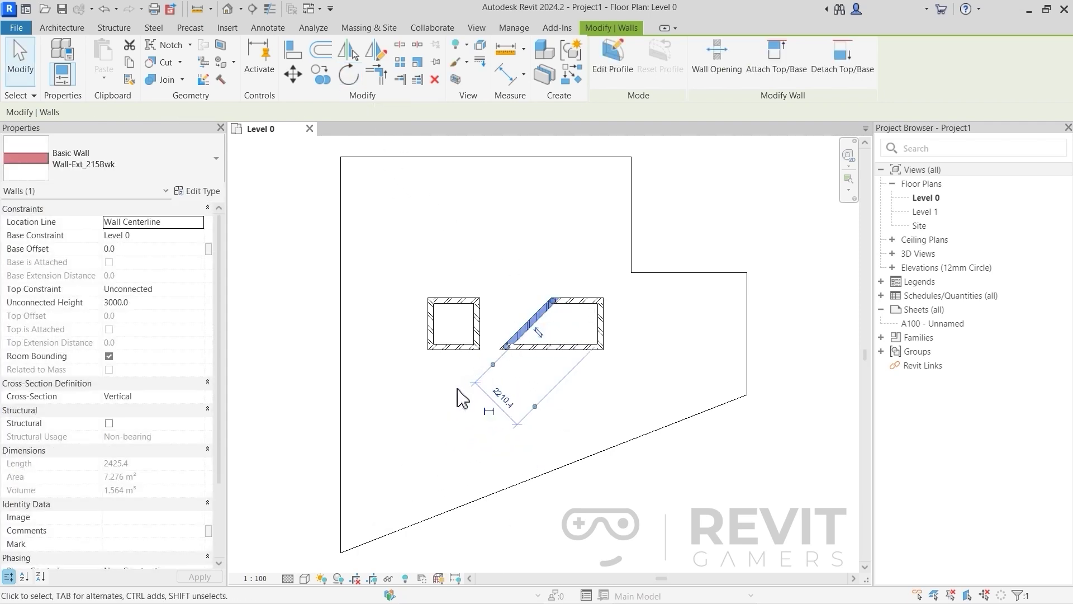
{"action": "left_click", "coordinate": [458, 406]}
Step: Rotate the left wall of the left-hand square 45 degrees clockwise about its upper-left corner with Disjoin enabled
{"action": "left_click", "coordinate": [430, 331]}
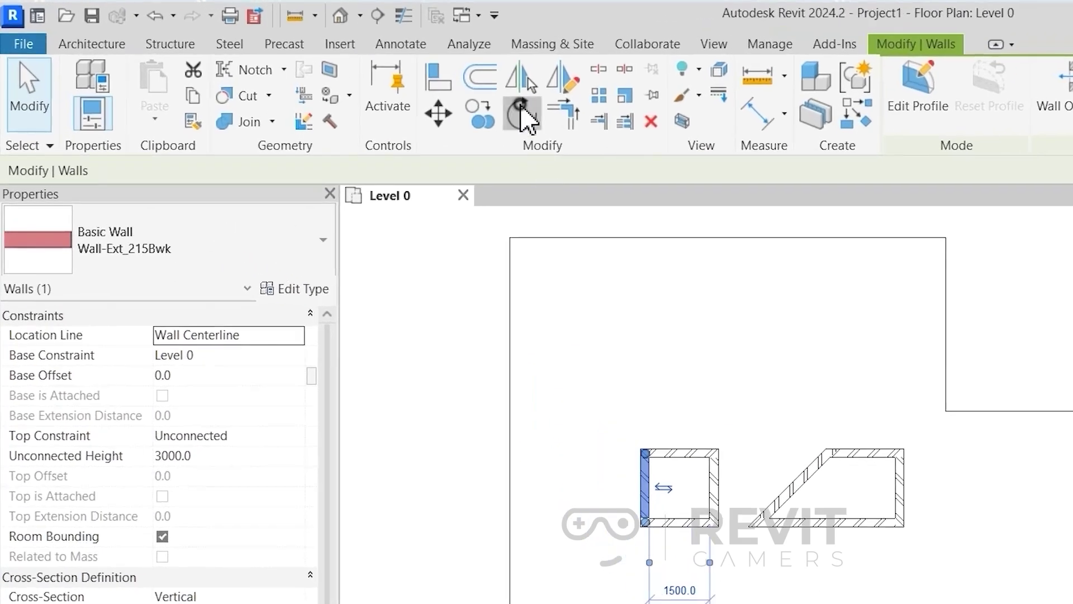
{"action": "left_click", "coordinate": [439, 94]}
{"action": "left_click", "coordinate": [108, 143]}
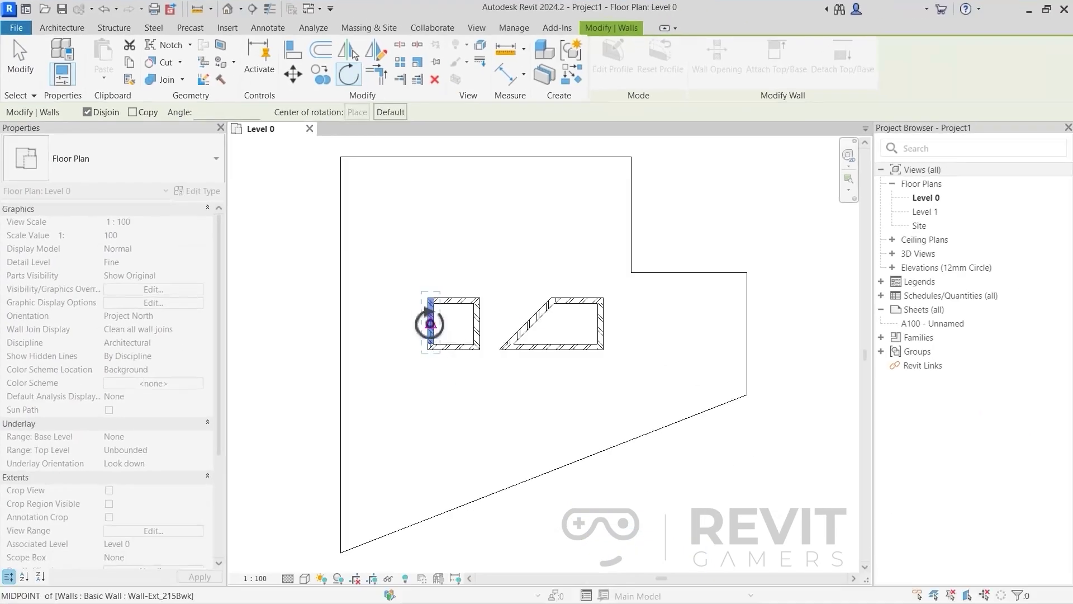
{"action": "left_click_drag", "start_coordinate": [646, 485], "coordinate": [642, 449]}
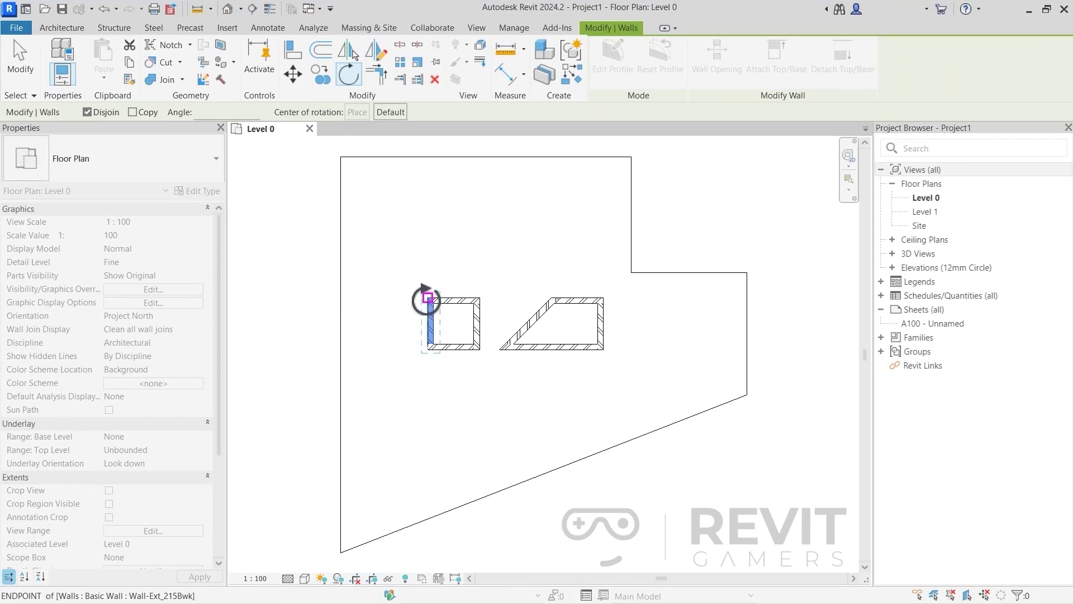
{"action": "left_click", "coordinate": [429, 422]}
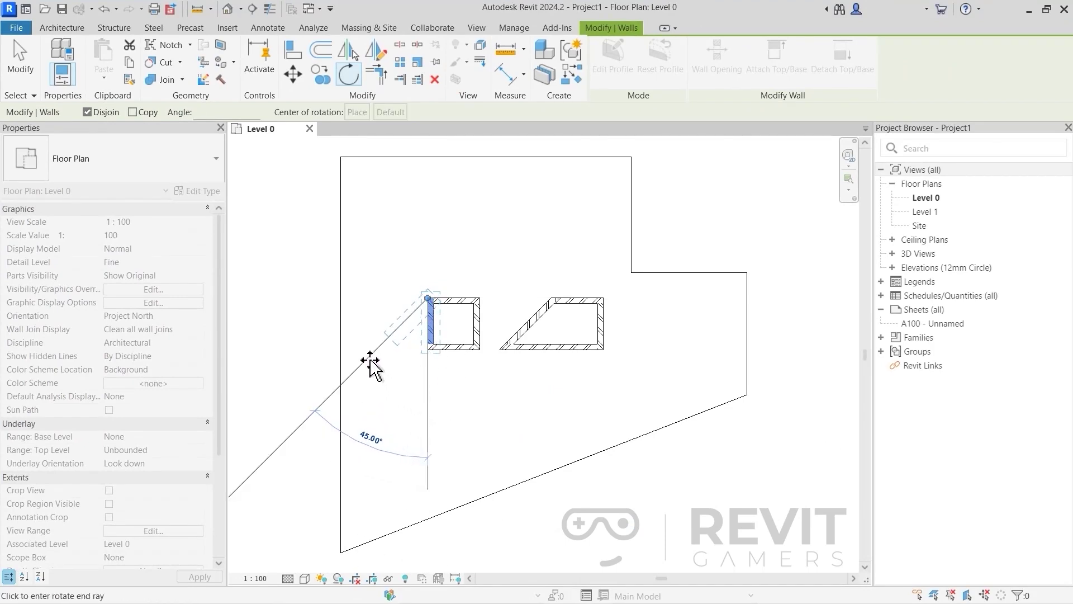
{"action": "left_click", "coordinate": [371, 362]}
{"action": "left_click", "coordinate": [364, 439]}
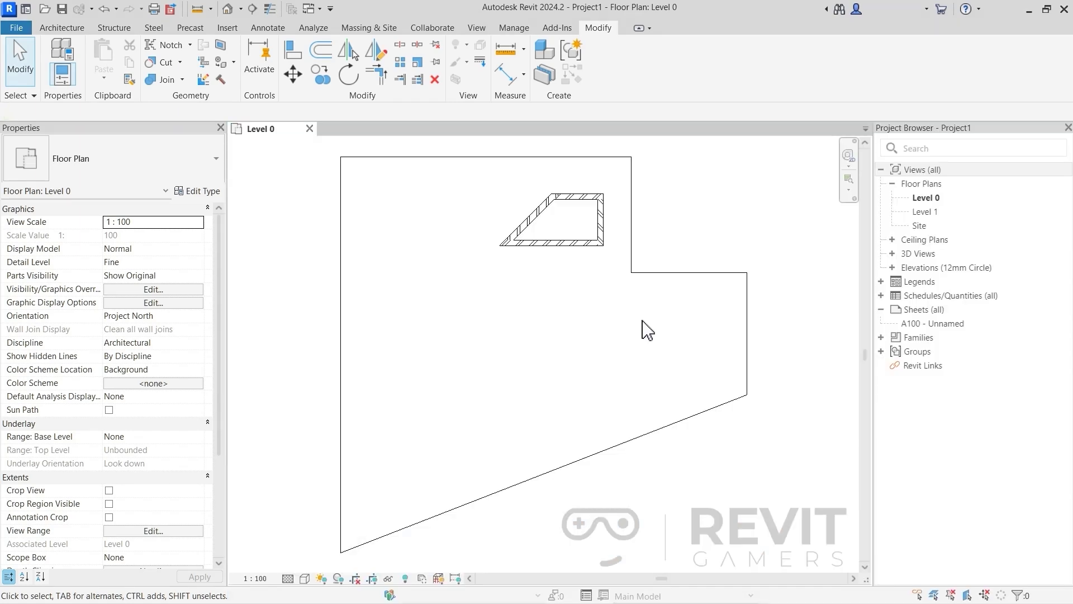
Step: Mirror a copy of the four trapezoid walls across the floor's short vertical edge beside them
{"action": "left_click_drag", "start_coordinate": [462, 290], "coordinate": [644, 194]}
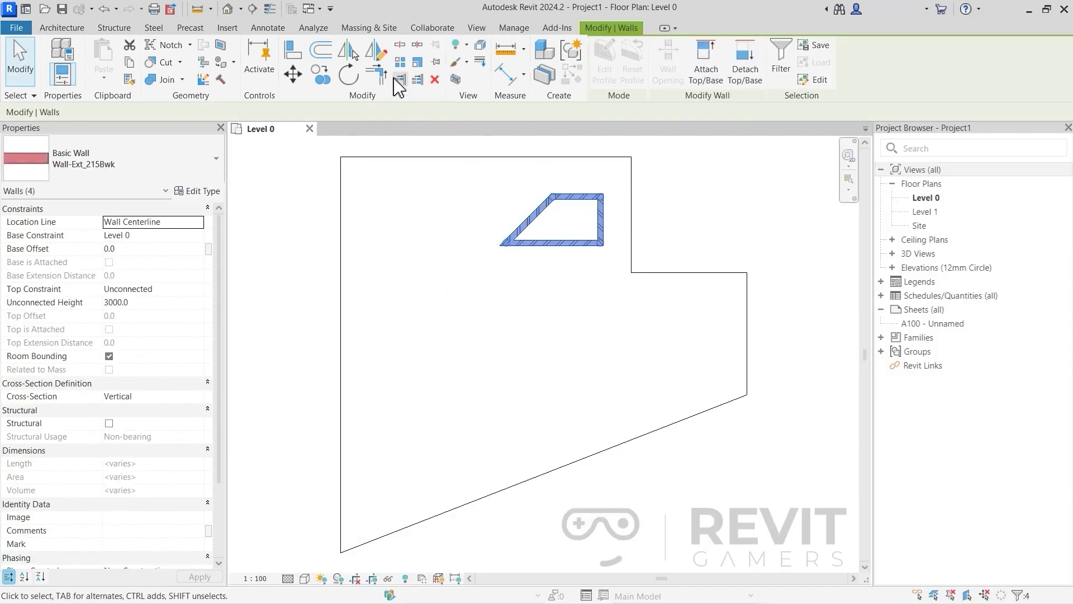
{"action": "left_click", "coordinate": [354, 54]}
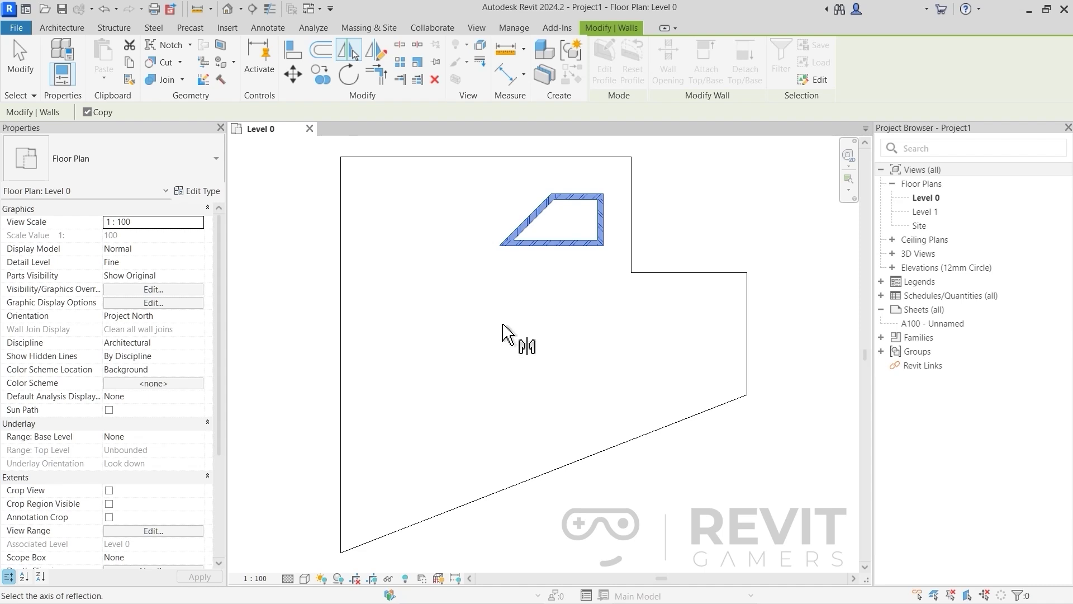
{"action": "left_click", "coordinate": [632, 244]}
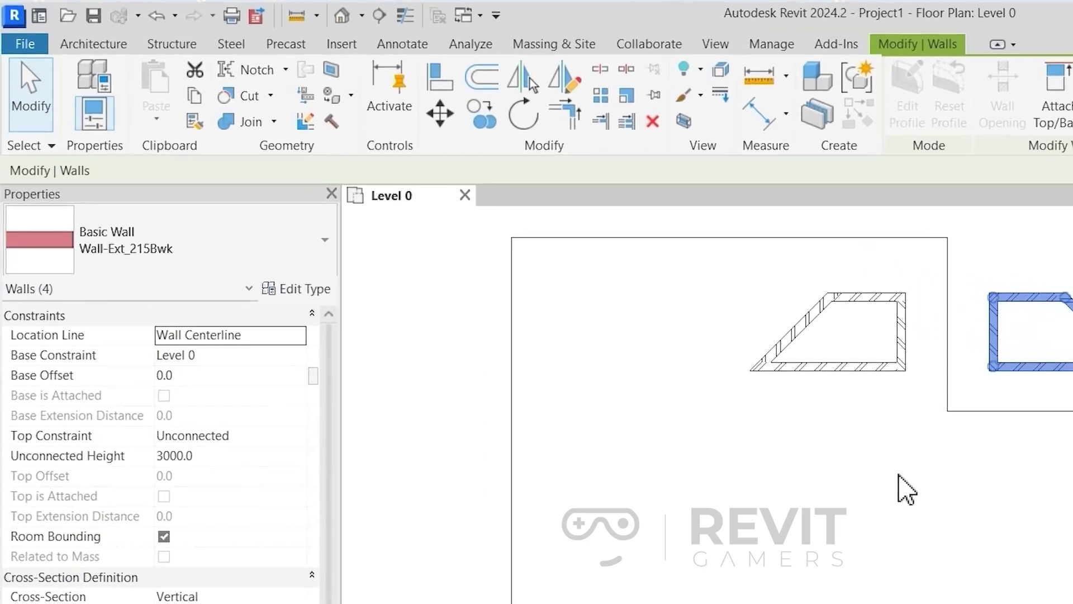
Step: Mirror the copied trapezoid walls across the floor's short horizontal edge with Copy disabled
{"action": "left_click", "coordinate": [531, 84]}
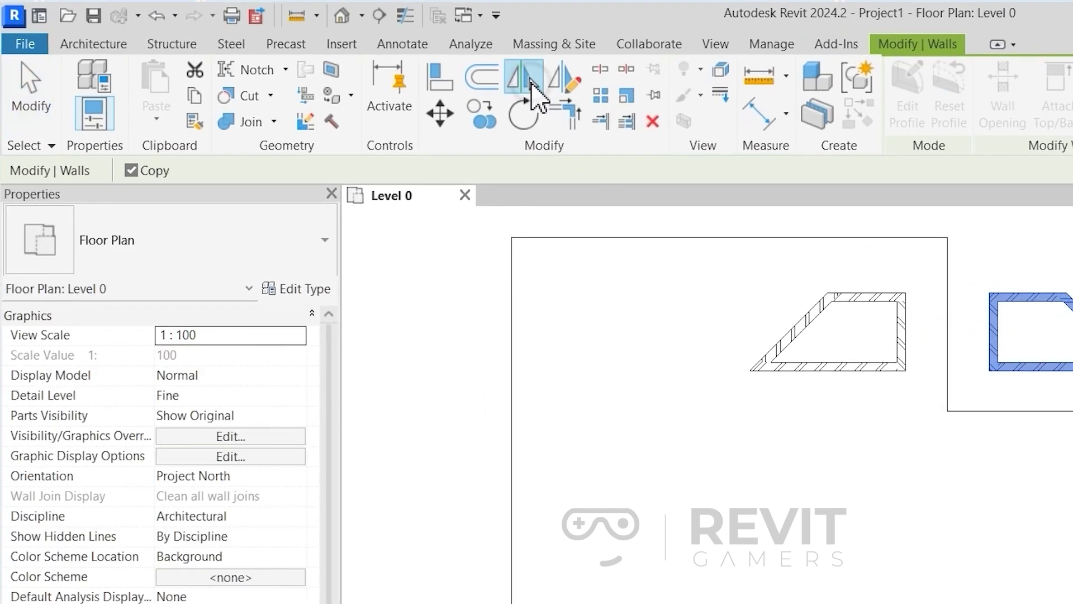
{"action": "left_click", "coordinate": [144, 170]}
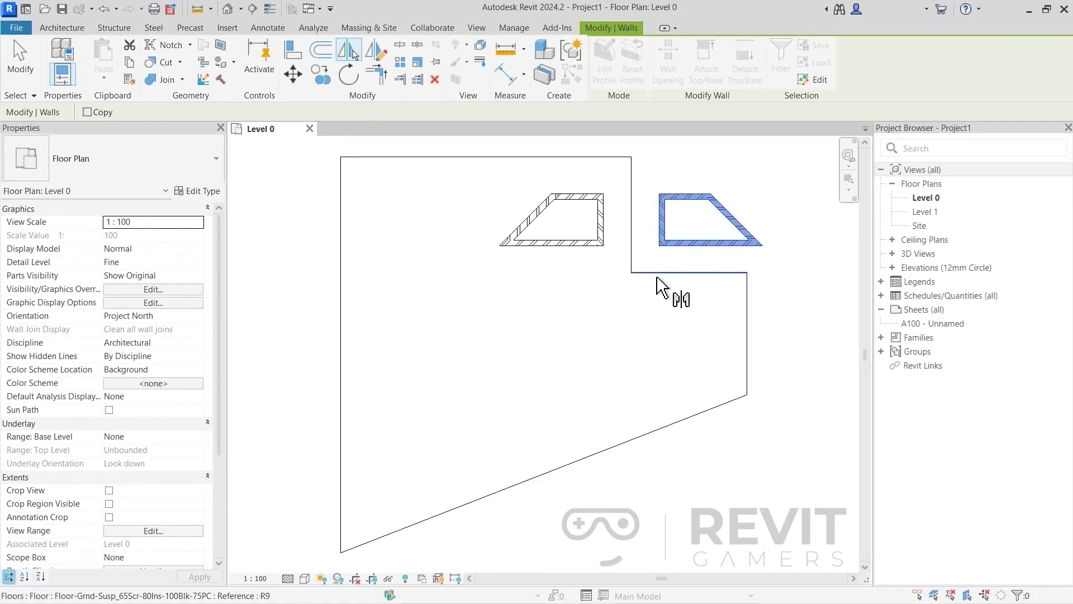
{"action": "left_click", "coordinate": [657, 275]}
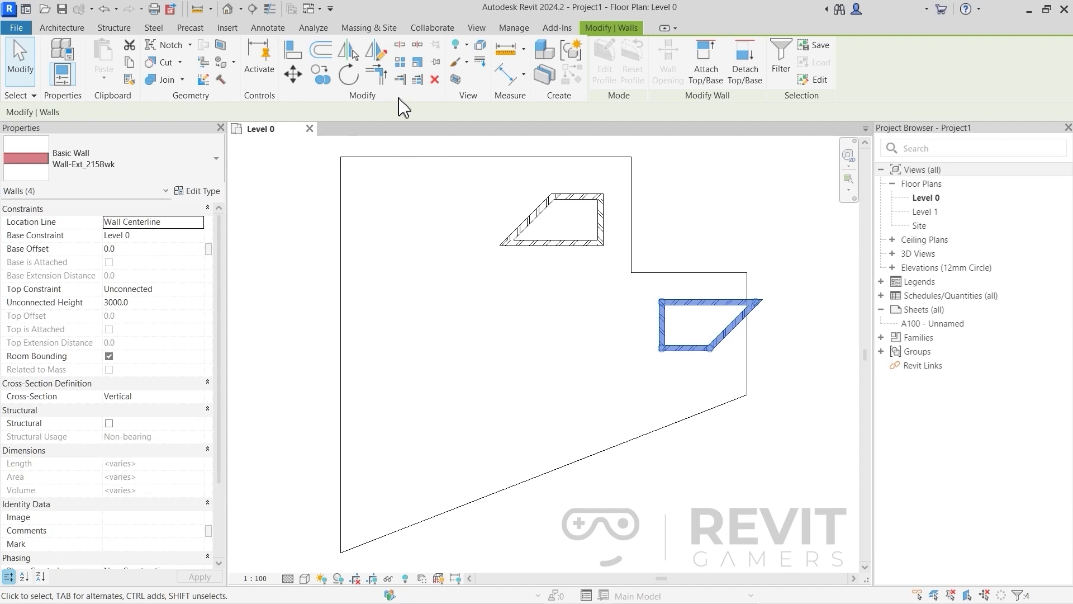
Step: Mirror the four selected trapezoid walls about a vertical axis drawn through the middle of the floor, with Copy enabled
{"action": "left_click", "coordinate": [375, 50]}
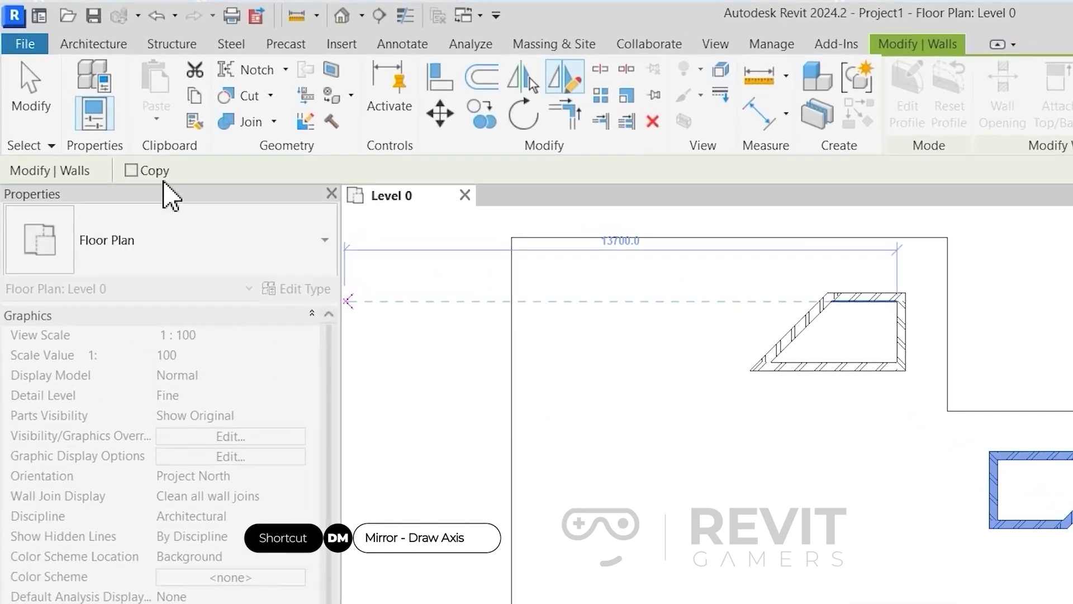
{"action": "left_click", "coordinate": [87, 112]}
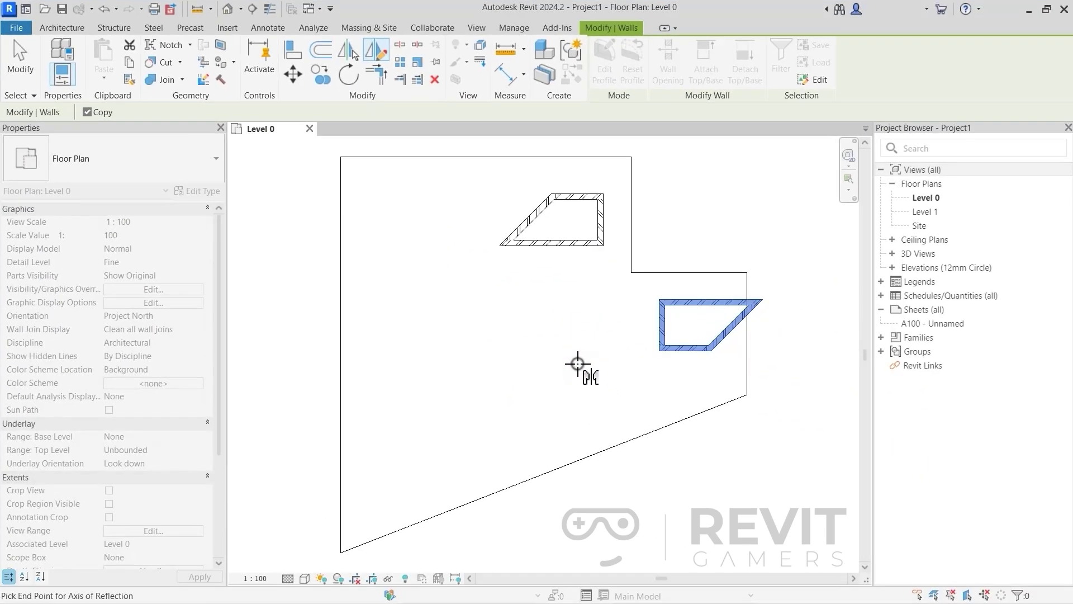
{"action": "left_click", "coordinate": [866, 548]}
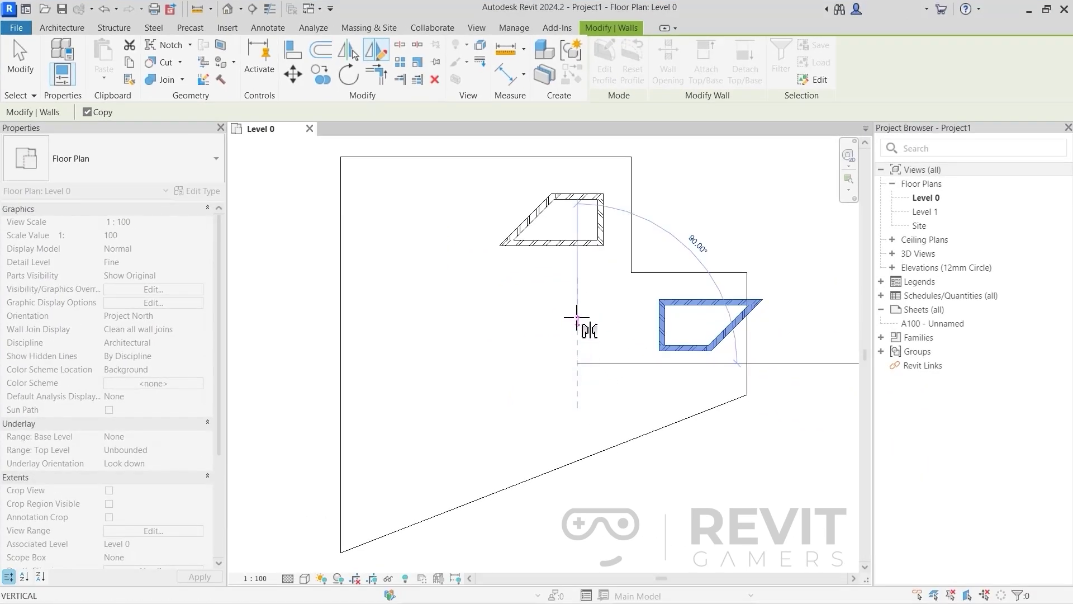
{"action": "left_click", "coordinate": [578, 286]}
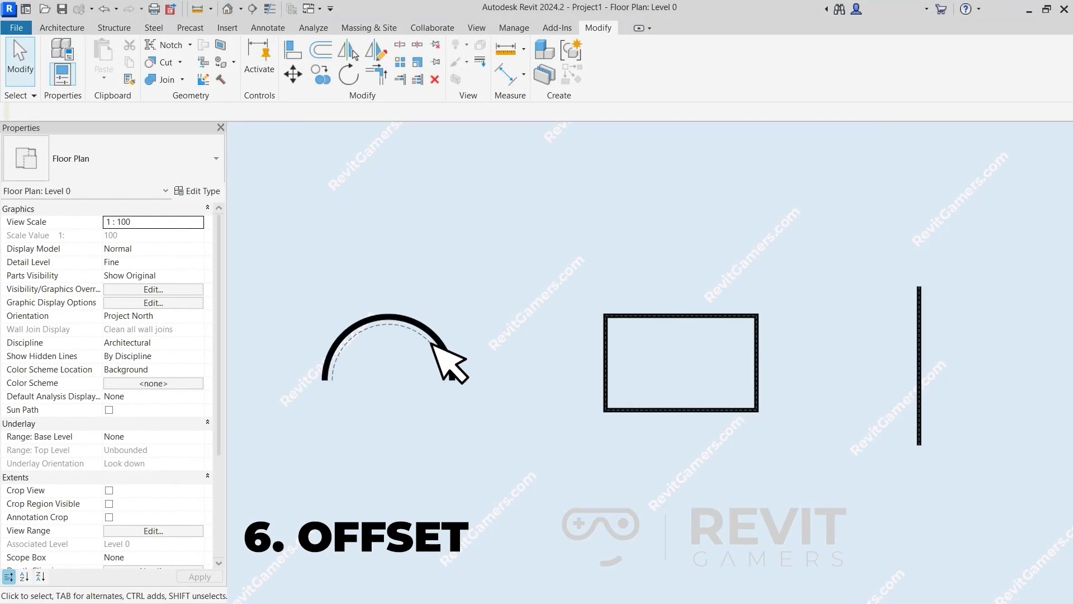
{"action": "left_click", "coordinate": [450, 330]}
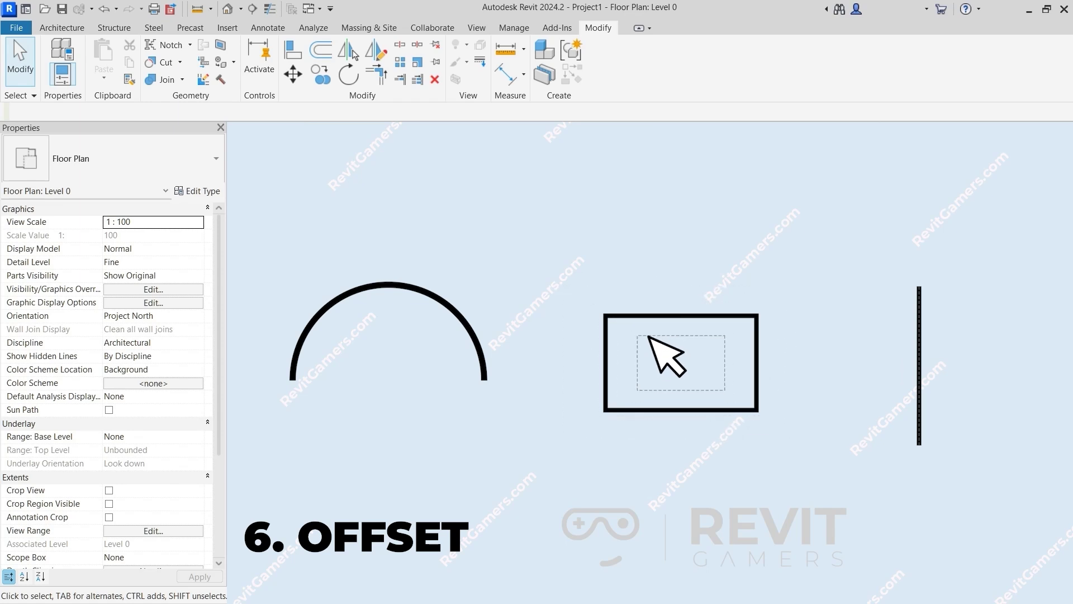
{"action": "left_click", "coordinate": [681, 355]}
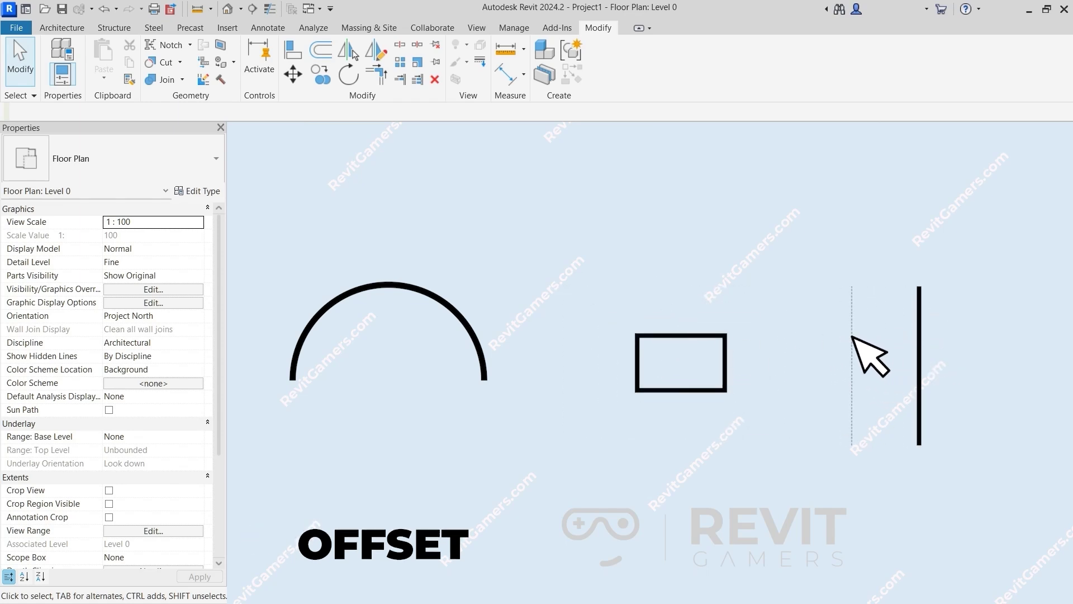
{"action": "left_click", "coordinate": [902, 361]}
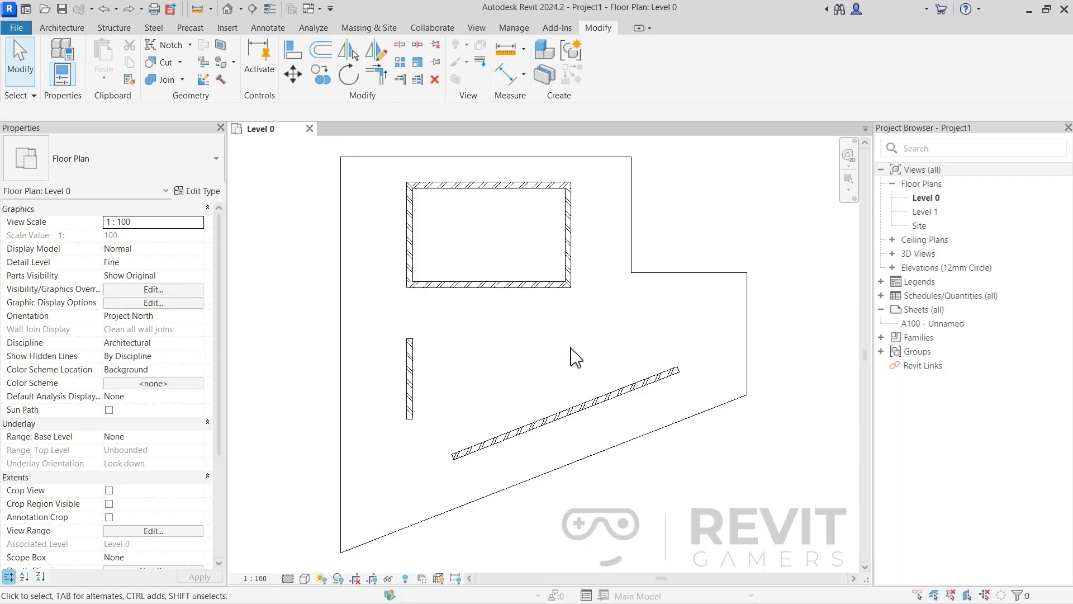
Step: Offset the rectangle's walls numerically by 1000 without Copy: left outward, bottom and right inward, and top inward and back outward
{"action": "left_click", "coordinate": [322, 59]}
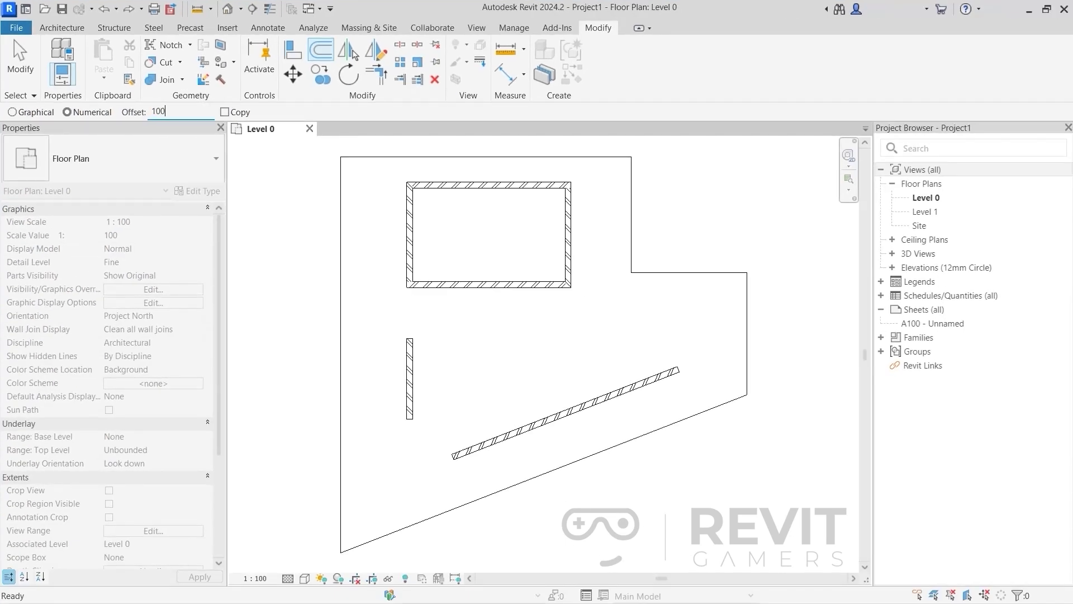
{"action": "left_click", "coordinate": [467, 193]}
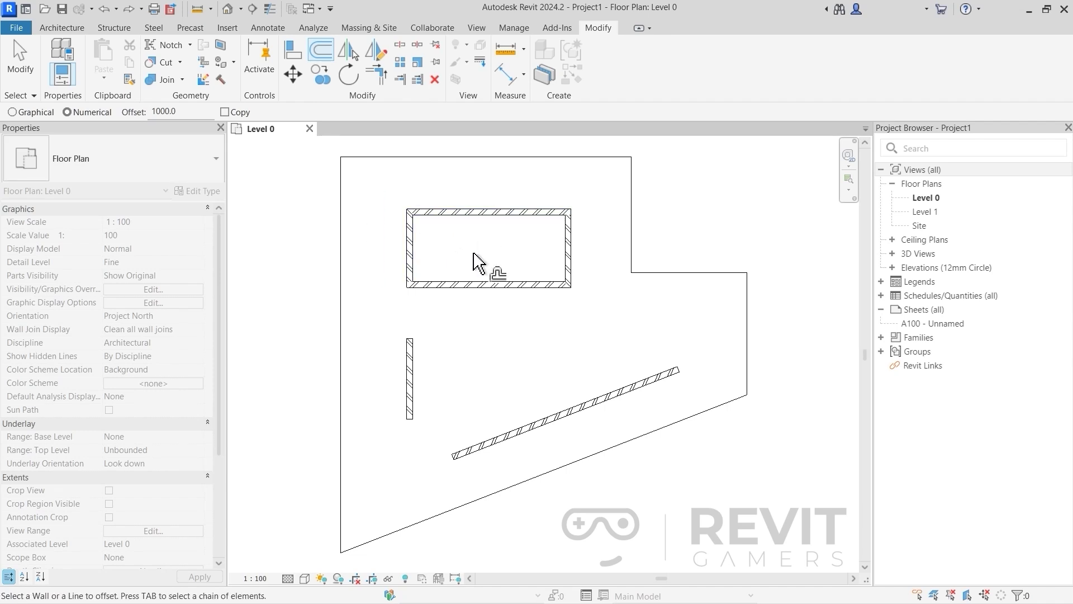
{"action": "left_click", "coordinate": [411, 258]}
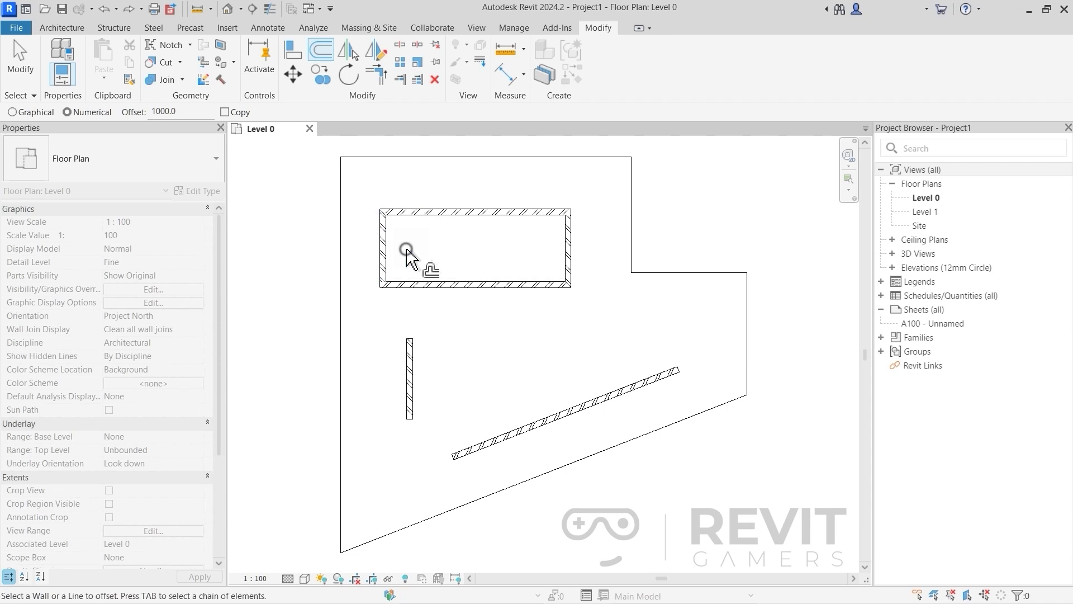
{"action": "left_click", "coordinate": [443, 285]}
{"action": "left_click", "coordinate": [565, 253]}
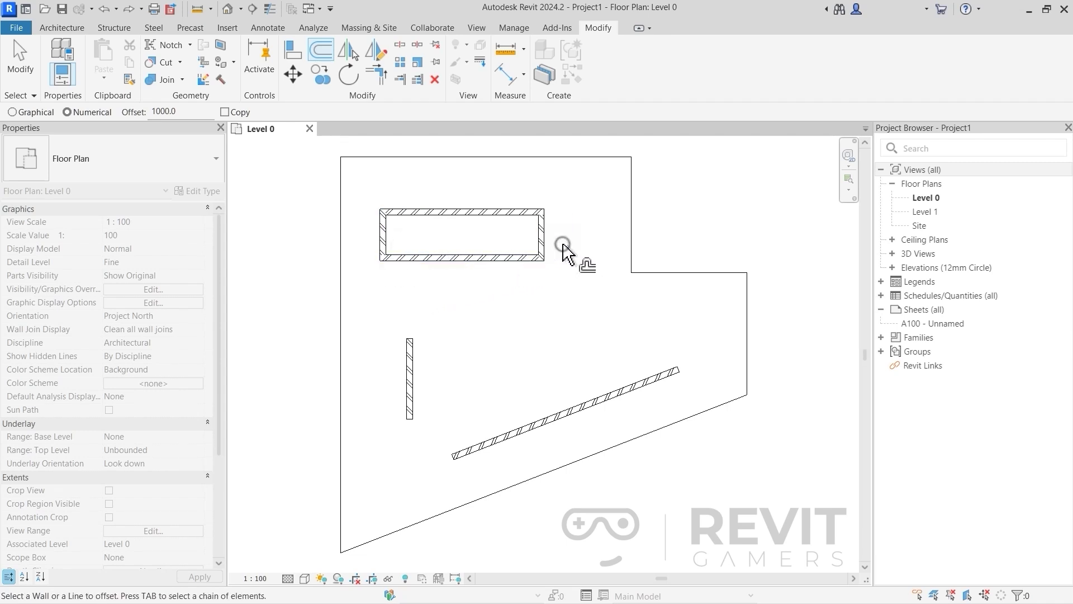
{"action": "left_click", "coordinate": [520, 221]}
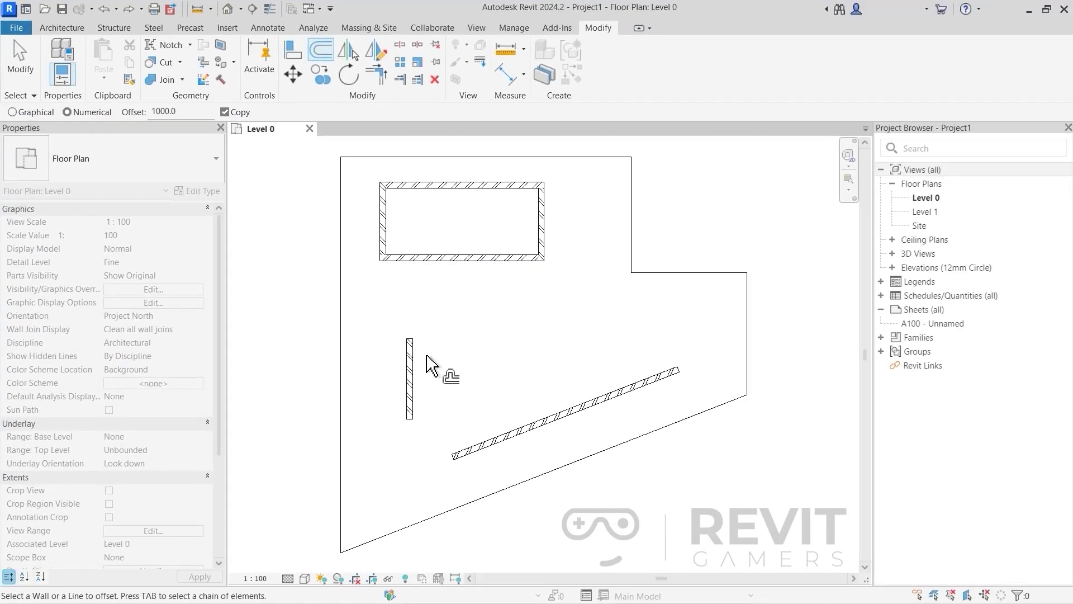
Step: Offset the short vertical wall three times to its right at 1000 spacing with Copy enabled, and end the Offset command
{"action": "left_click", "coordinate": [416, 358]}
{"action": "left_click", "coordinate": [439, 386]}
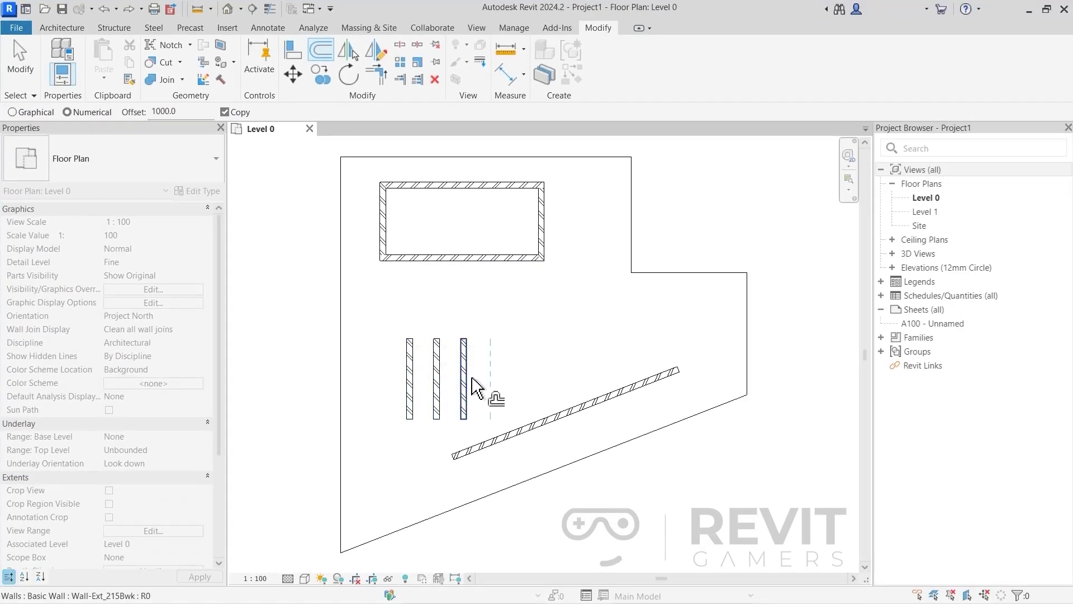
{"action": "left_click", "coordinate": [471, 380]}
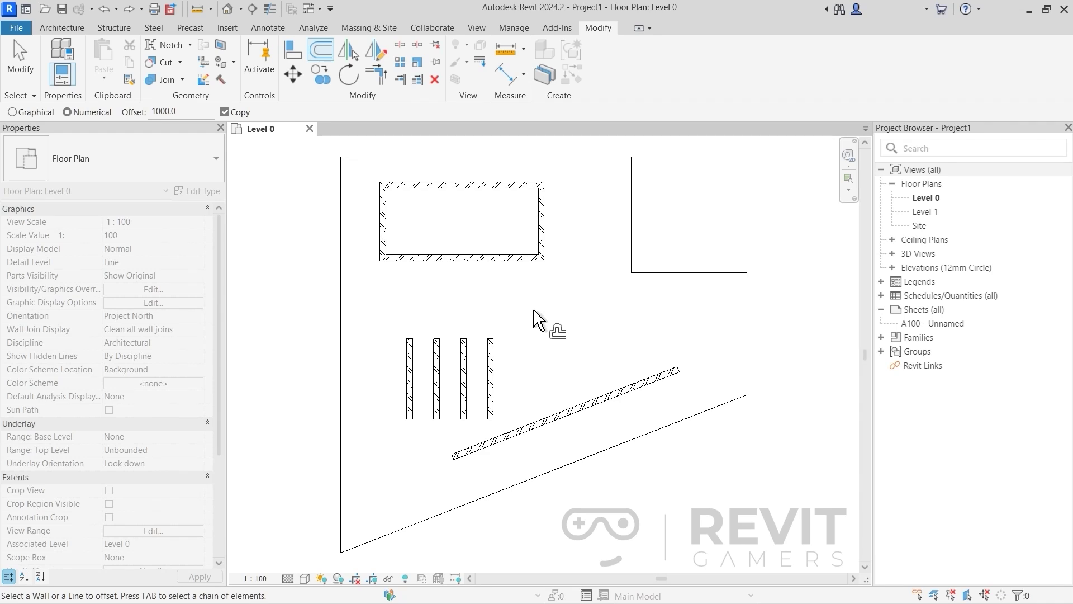
{"action": "key", "text": "Escape"}
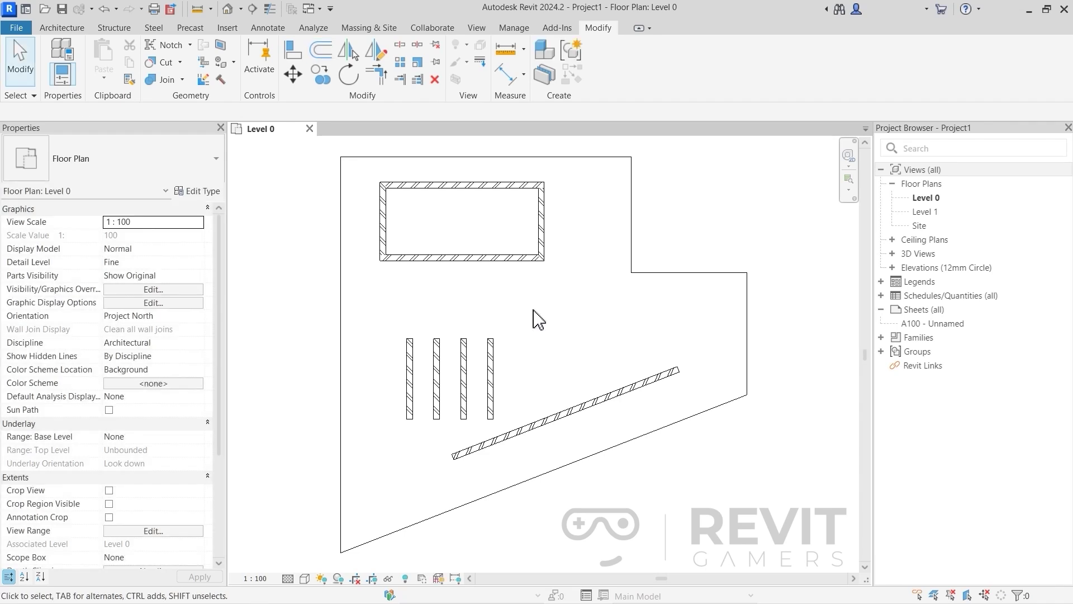
Step: Offset a copy of the sloping wall onto the floor's sloping edge using the Graphical method
{"action": "left_click", "coordinate": [320, 49]}
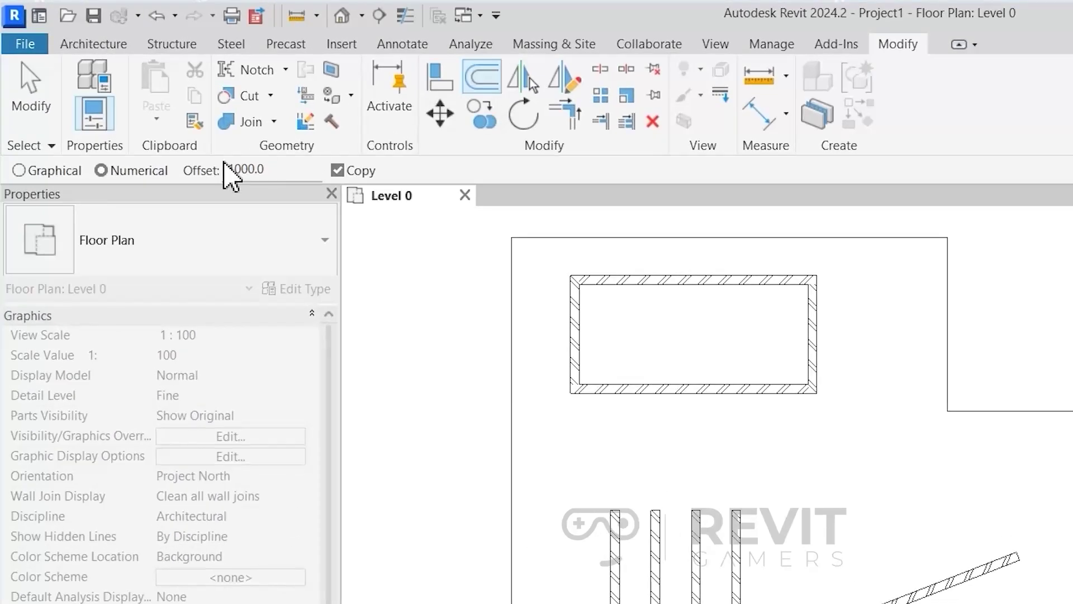
{"action": "left_click", "coordinate": [22, 171]}
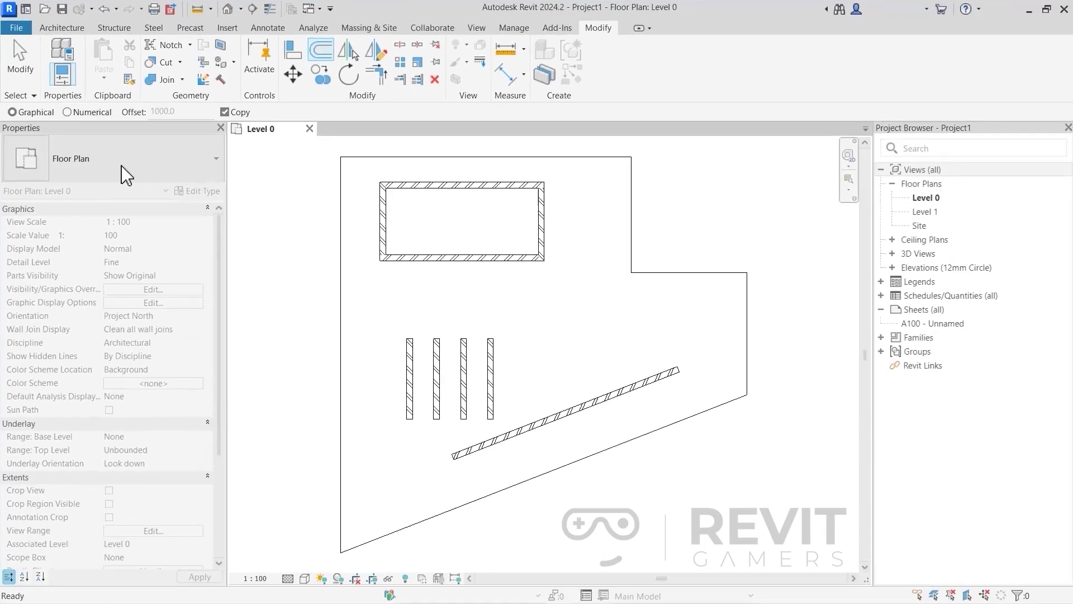
{"action": "left_click", "coordinate": [508, 437]}
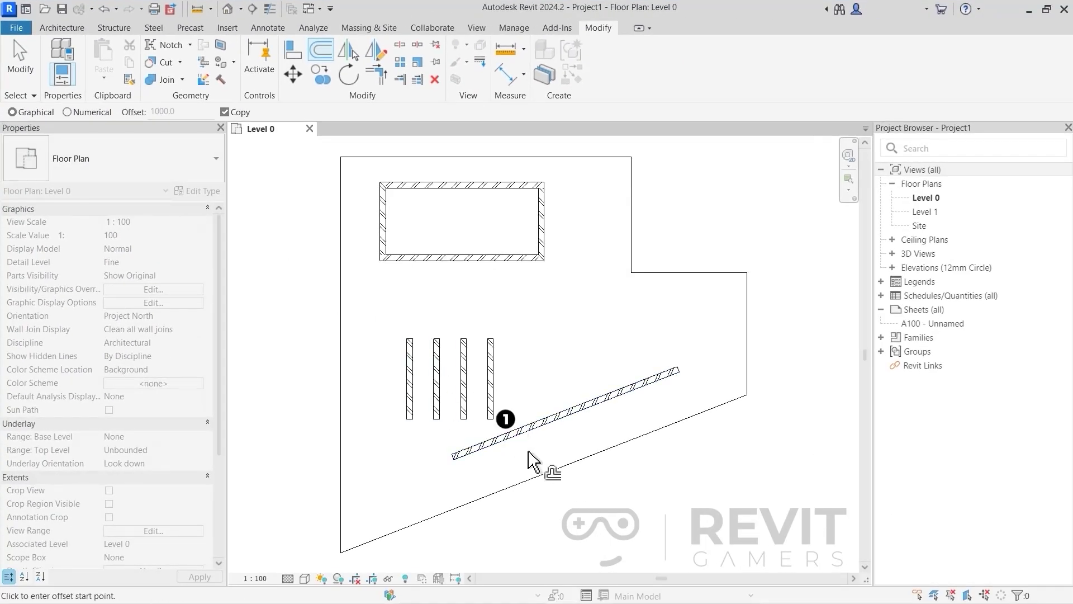
{"action": "left_click", "coordinate": [514, 442]}
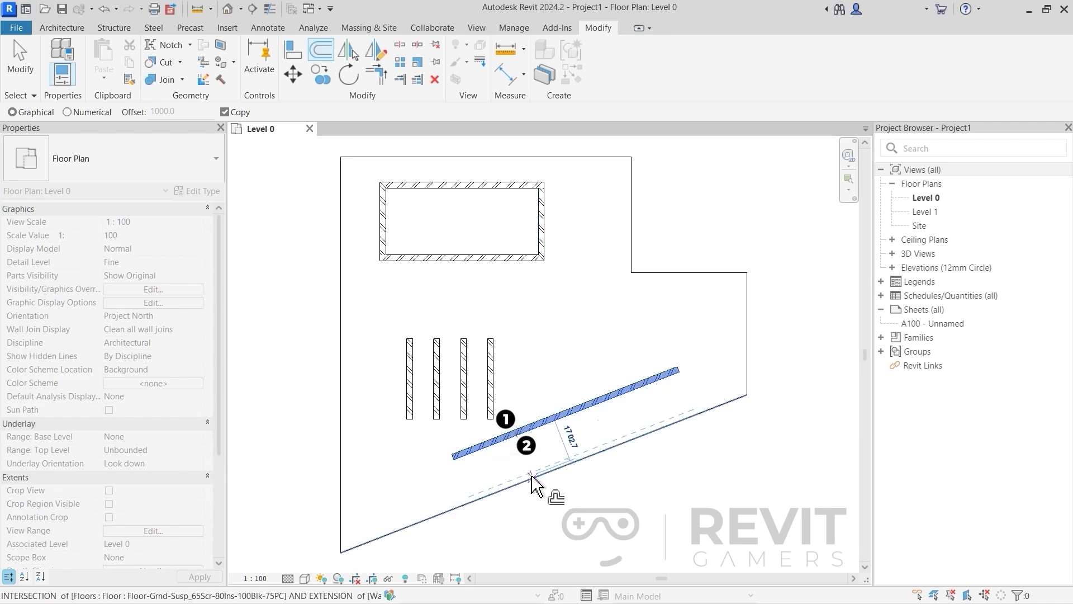
{"action": "left_click", "coordinate": [528, 478]}
Step: Graphically offset copies of the rectangle's right, top and left walls onto the floor's nearest parallel edges
{"action": "left_click", "coordinate": [542, 241]}
{"action": "left_click", "coordinate": [542, 250]}
{"action": "left_click", "coordinate": [631, 247]}
{"action": "left_click", "coordinate": [539, 187]}
{"action": "left_click", "coordinate": [545, 176]}
{"action": "left_click", "coordinate": [519, 159]}
{"action": "left_click", "coordinate": [381, 204]}
{"action": "left_click", "coordinate": [379, 229]}
{"action": "left_click", "coordinate": [342, 235]}
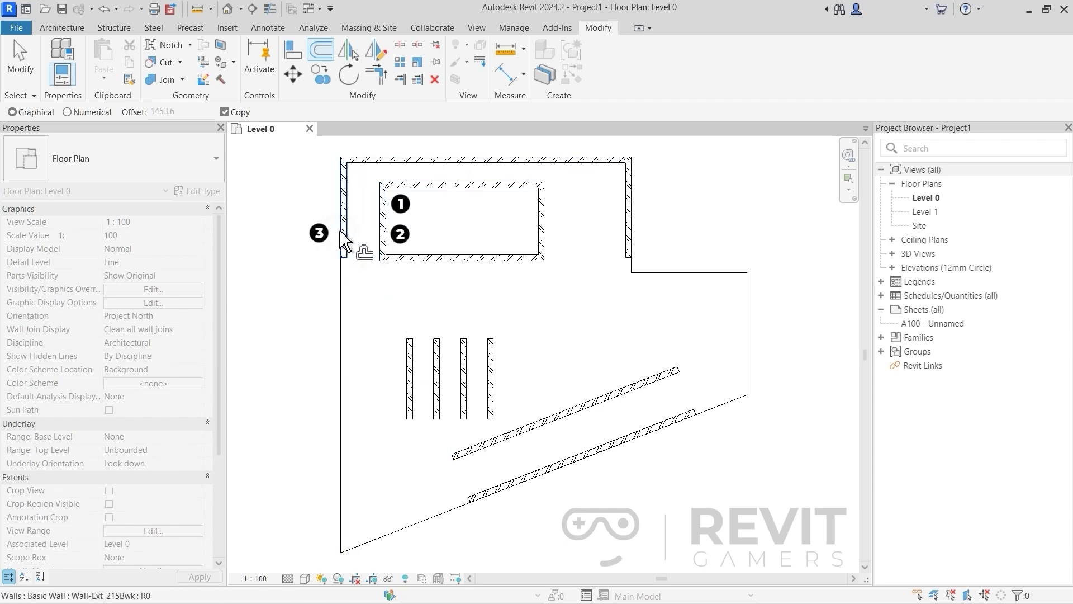
Step: Graphically offset a copy of the leftmost short vertical wall onto the floor's left edge
{"action": "left_click", "coordinate": [410, 352]}
{"action": "left_click", "coordinate": [410, 412]}
{"action": "left_click", "coordinate": [342, 390]}
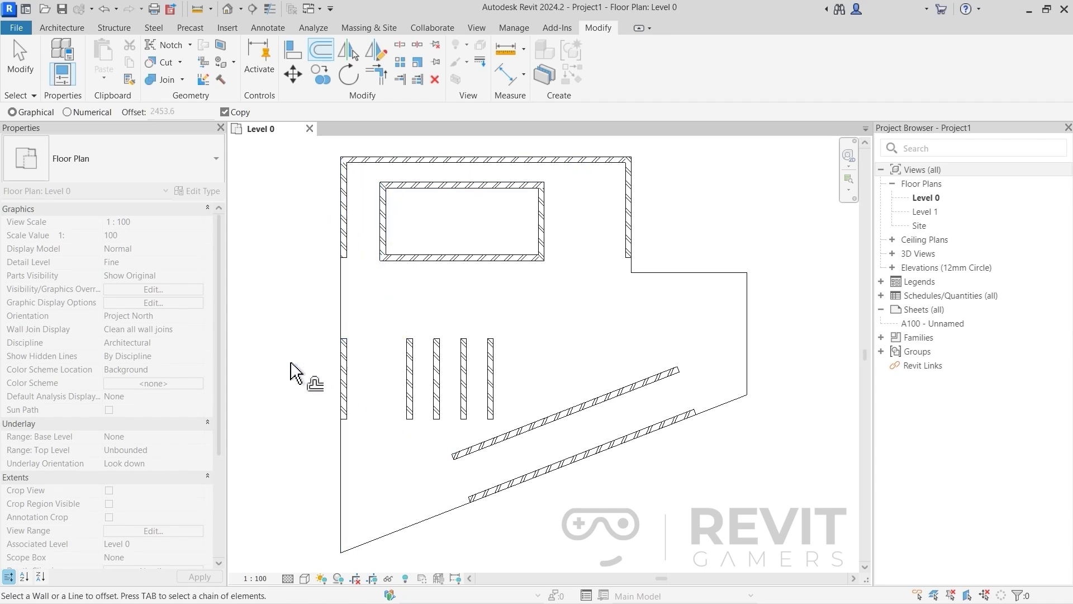